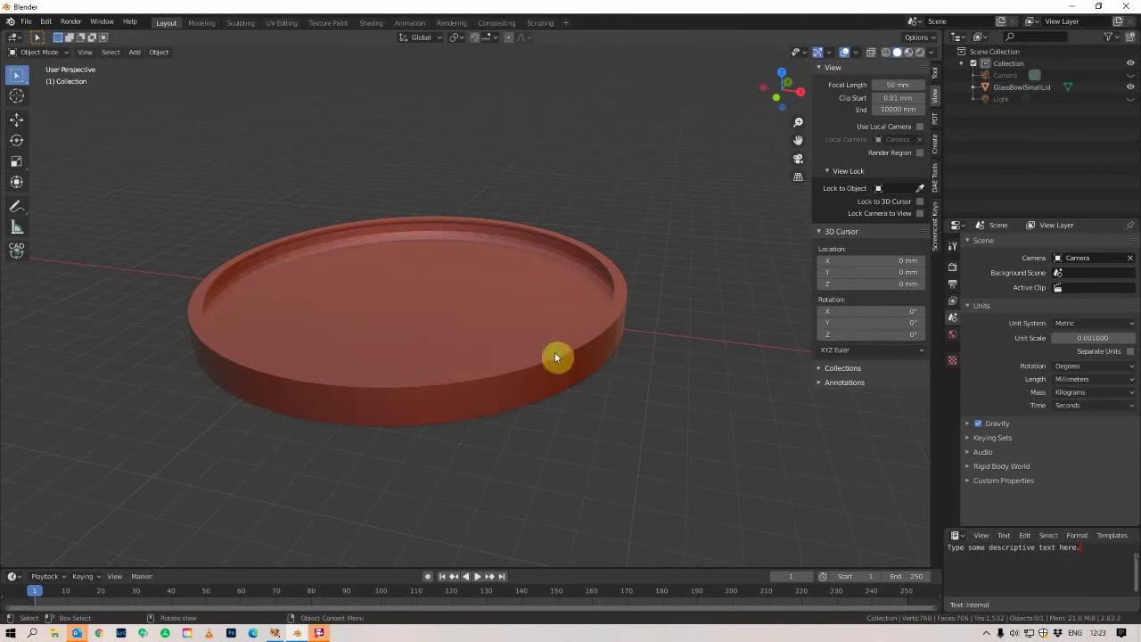
Zoom and orbit around the finished bowl lid to inspect it from several angles
shift+scroll(557, 351, up, 1)
scroll(523, 264, up, 4)
middle_drag(522, 264, 542, 313)
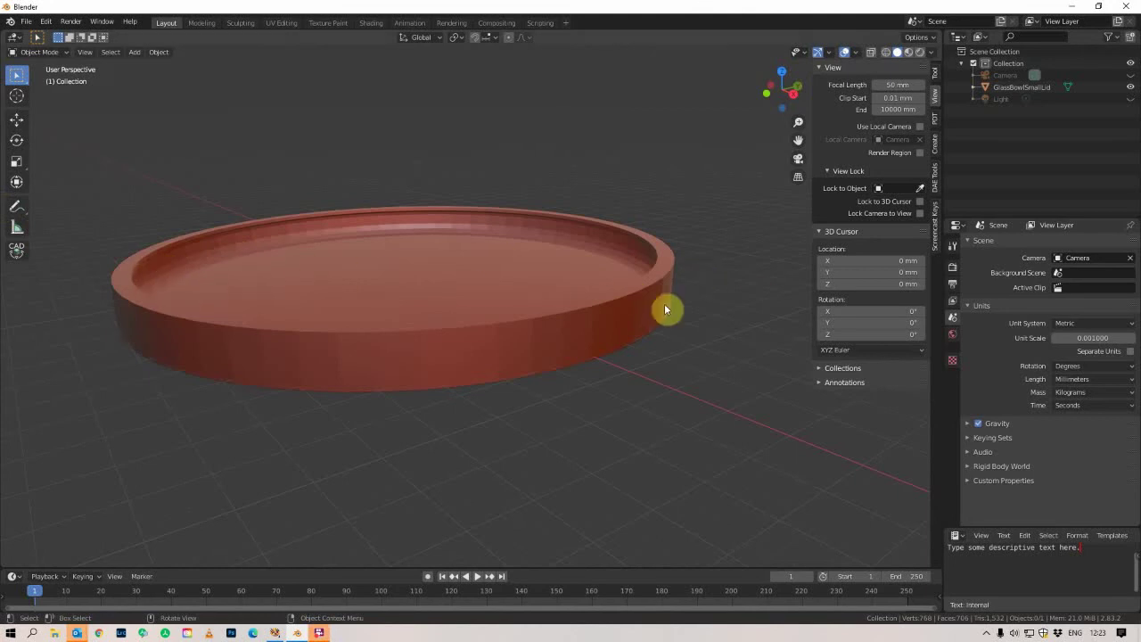
scroll(659, 284, up, 3)
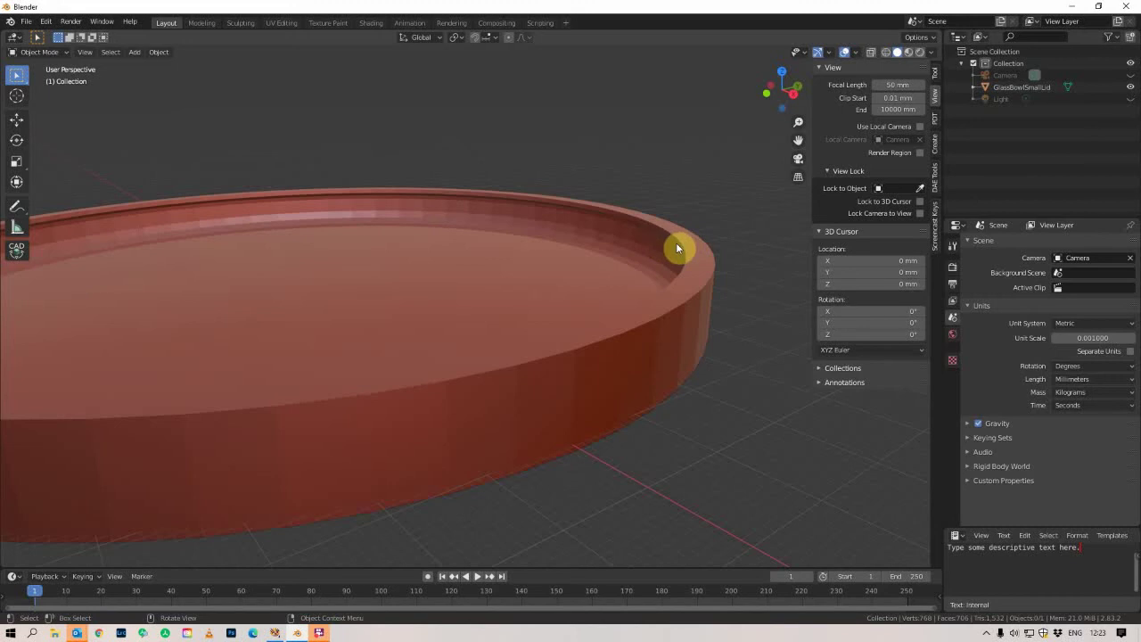
scroll(675, 242, down, 4)
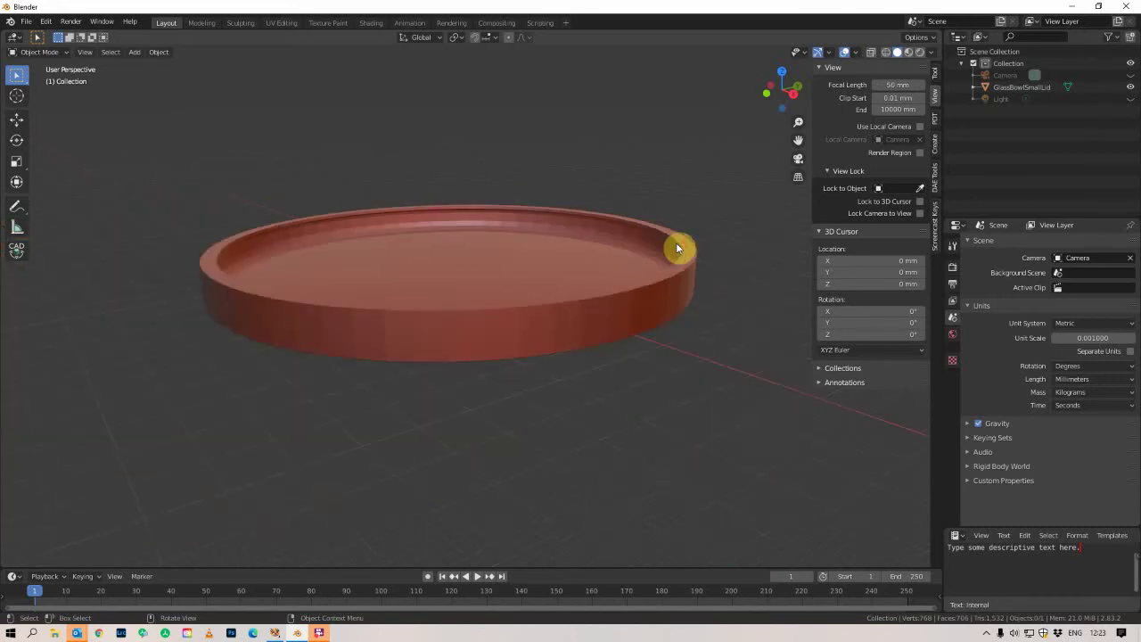
middle_drag(690, 270, 458, 362)
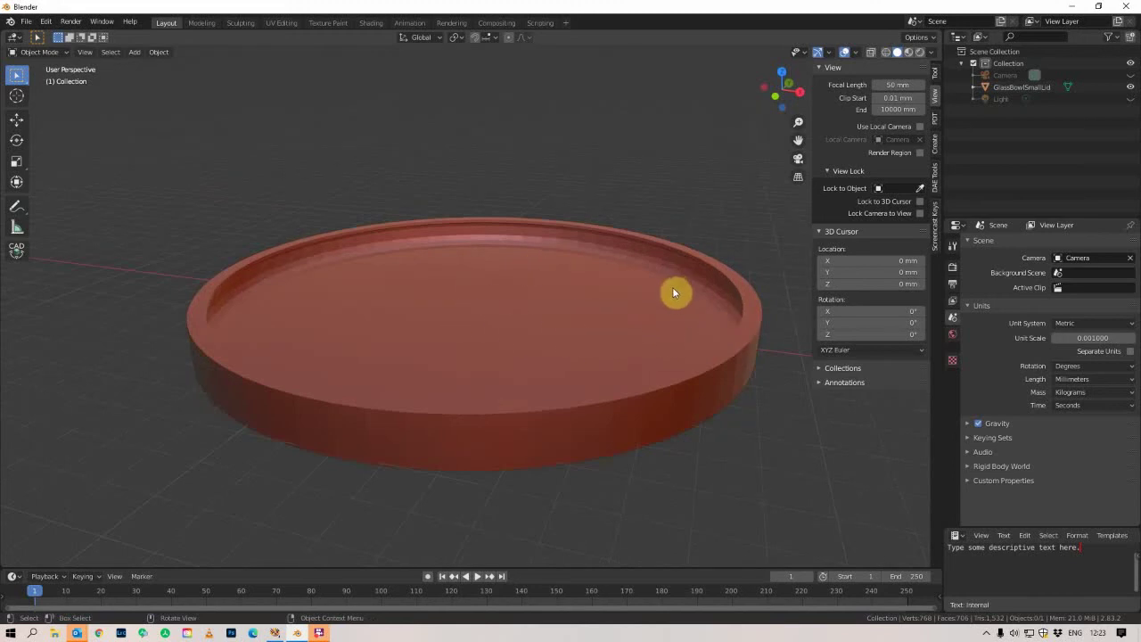
scroll(662, 384, down, 1)
Pan the view away from the lid until the empty world origin is centred
shift+middle_drag(662, 384, 548, 340)
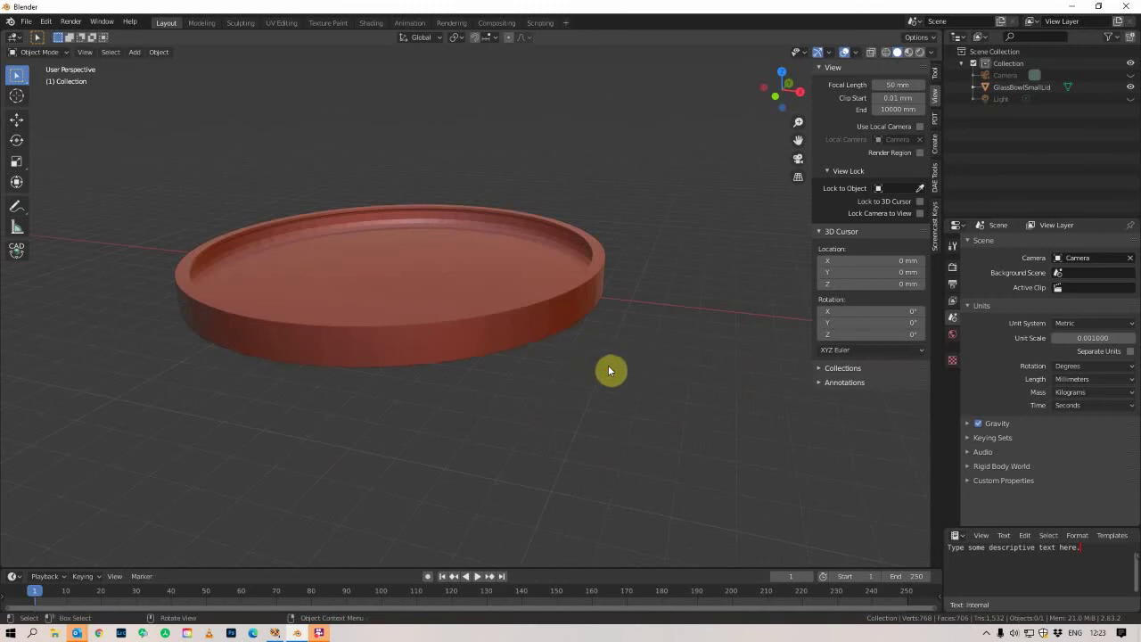
shift+middle_drag(611, 369, 214, 362)
scroll(600, 348, down, 2)
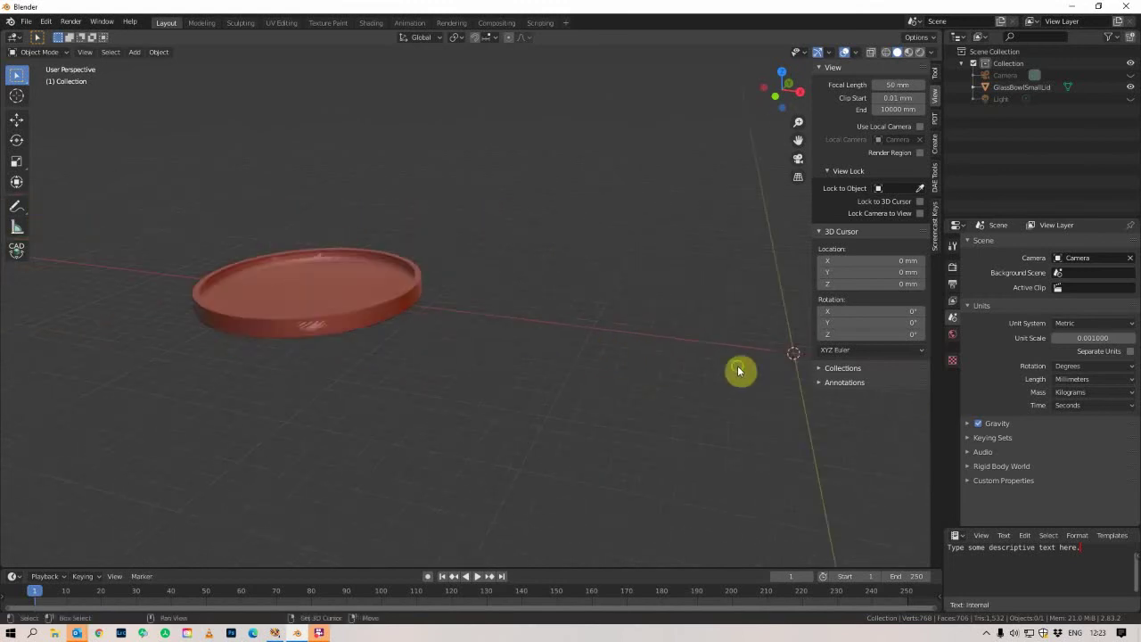
shift+middle_drag(710, 354, 591, 354)
Add a Circle mesh at the origin with 64 vertices and a 69 mm radius
key(shift+a)
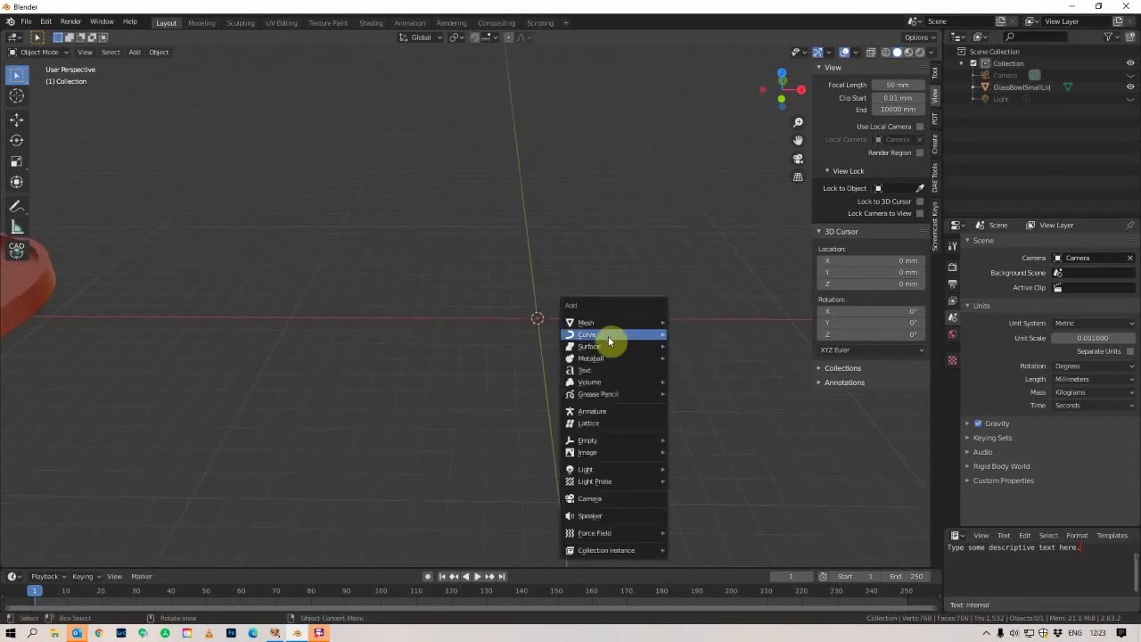
mouse_move(609, 342)
mouse_move(575, 323)
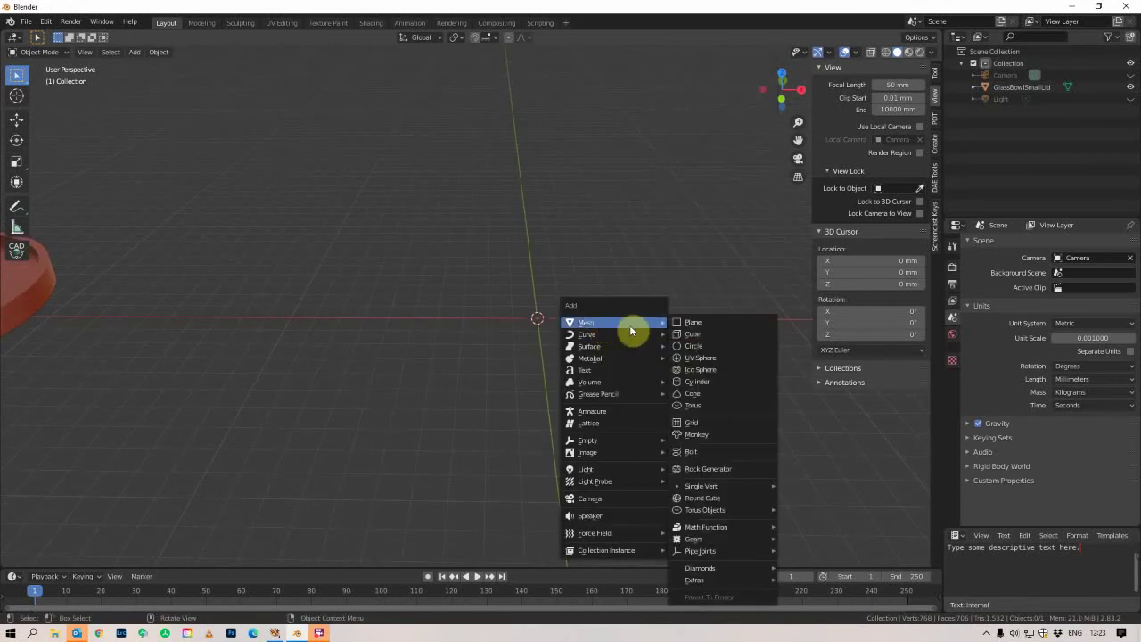
click(711, 347)
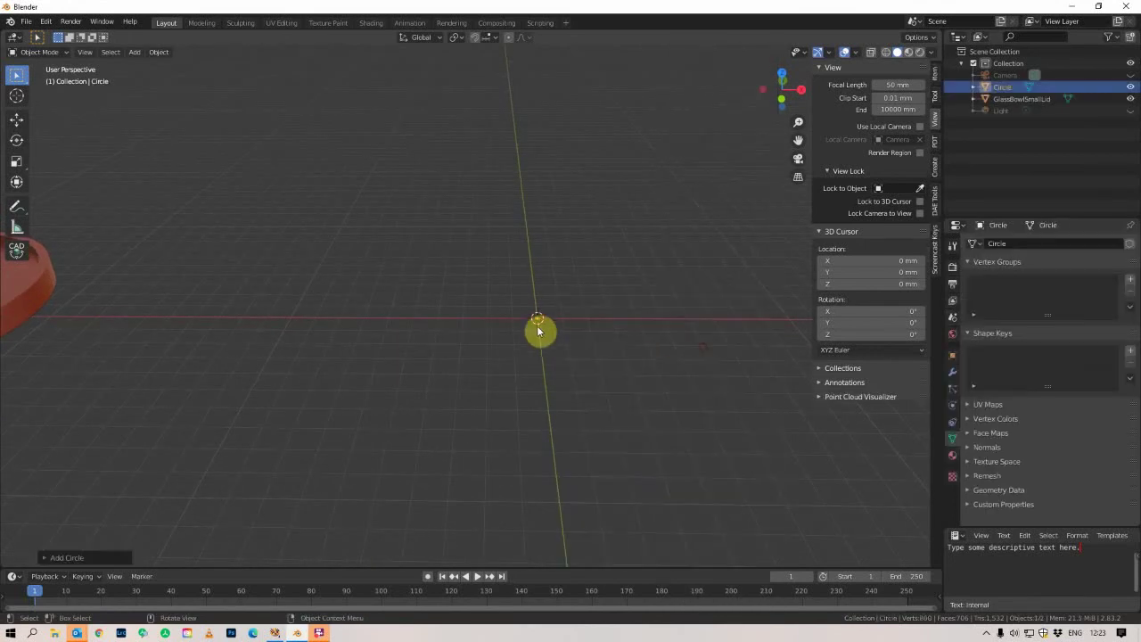
click(71, 557)
click(160, 428)
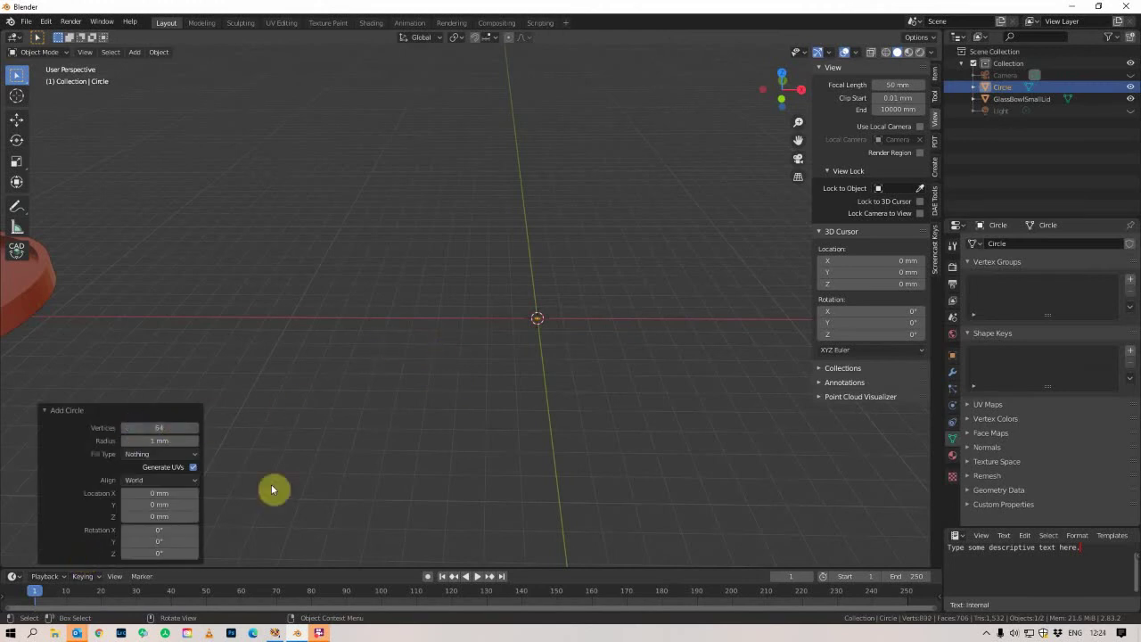
click(158, 440)
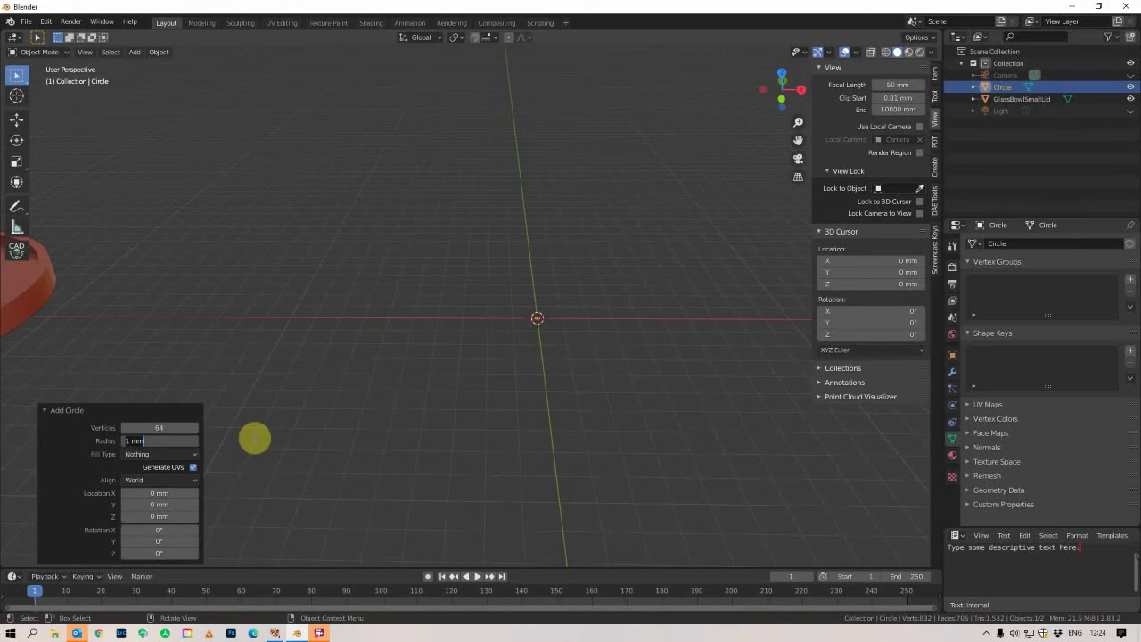
key(Return)
middle_drag(323, 466, 528, 403)
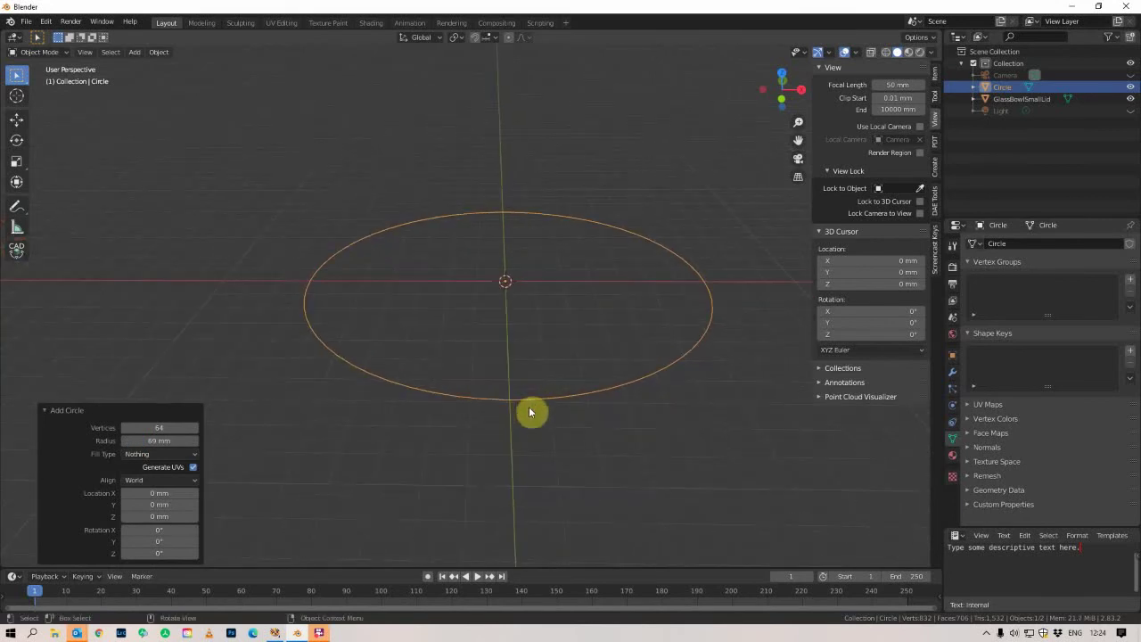
In Edit Mode, add a second circle of 66 mm radius at Z 9 mm inside the mesh
key(Tab)
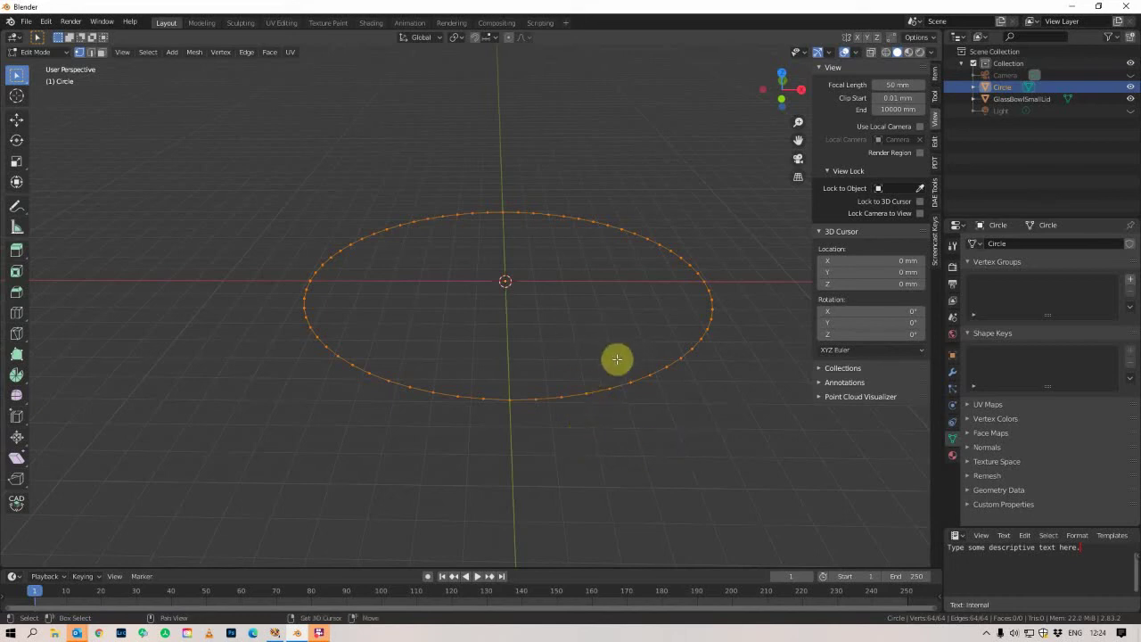
key(shift+a)
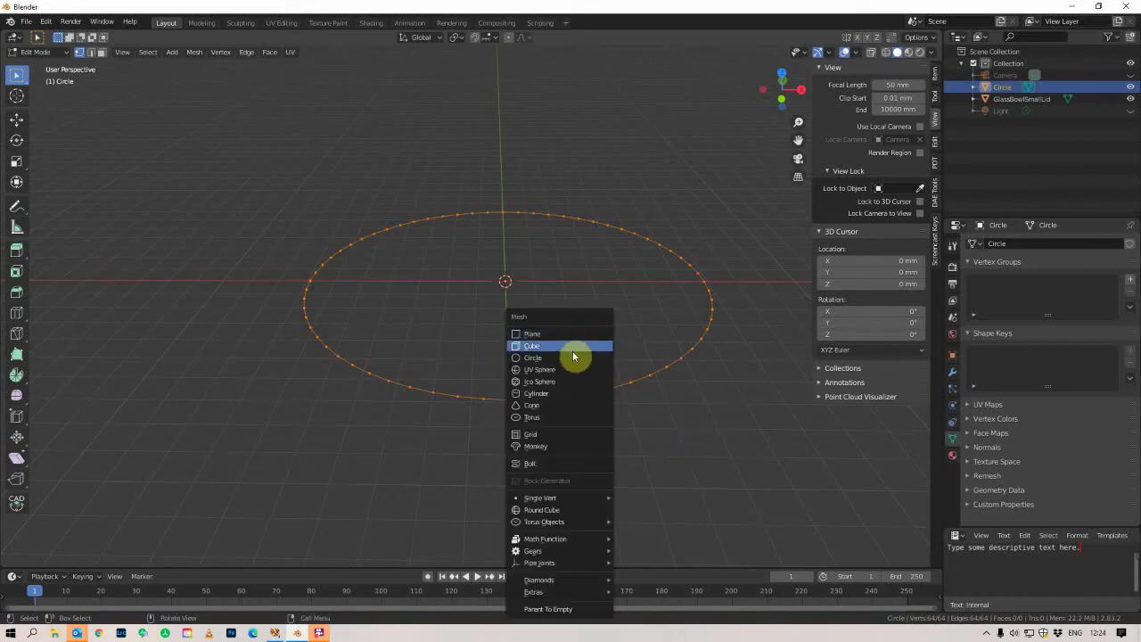
click(563, 358)
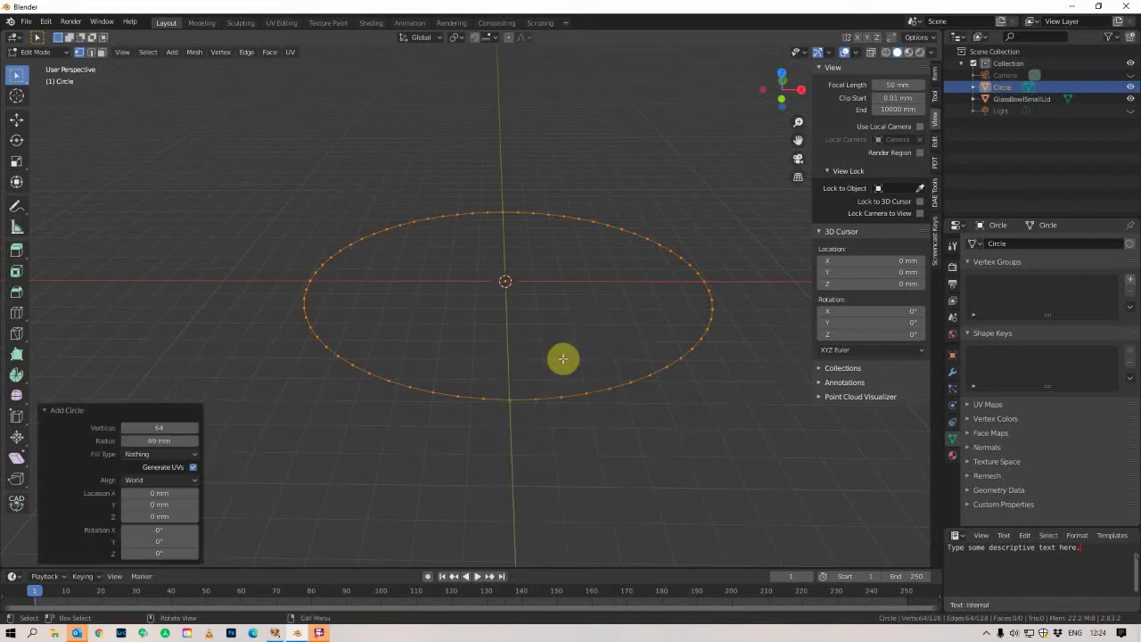
click(161, 441)
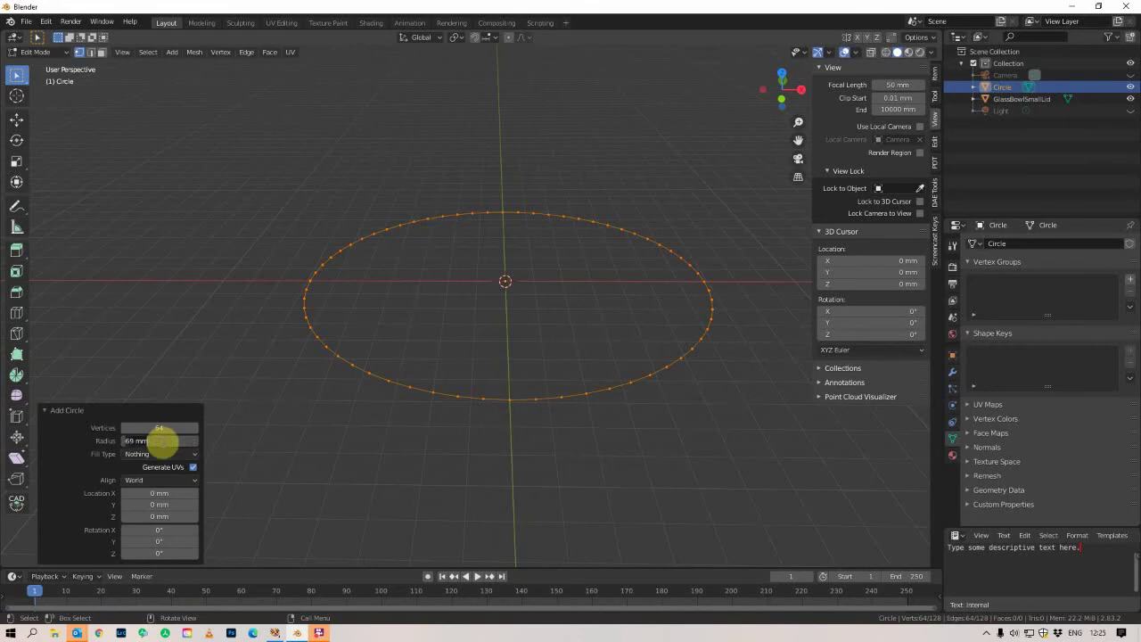
text(66)
key(Return)
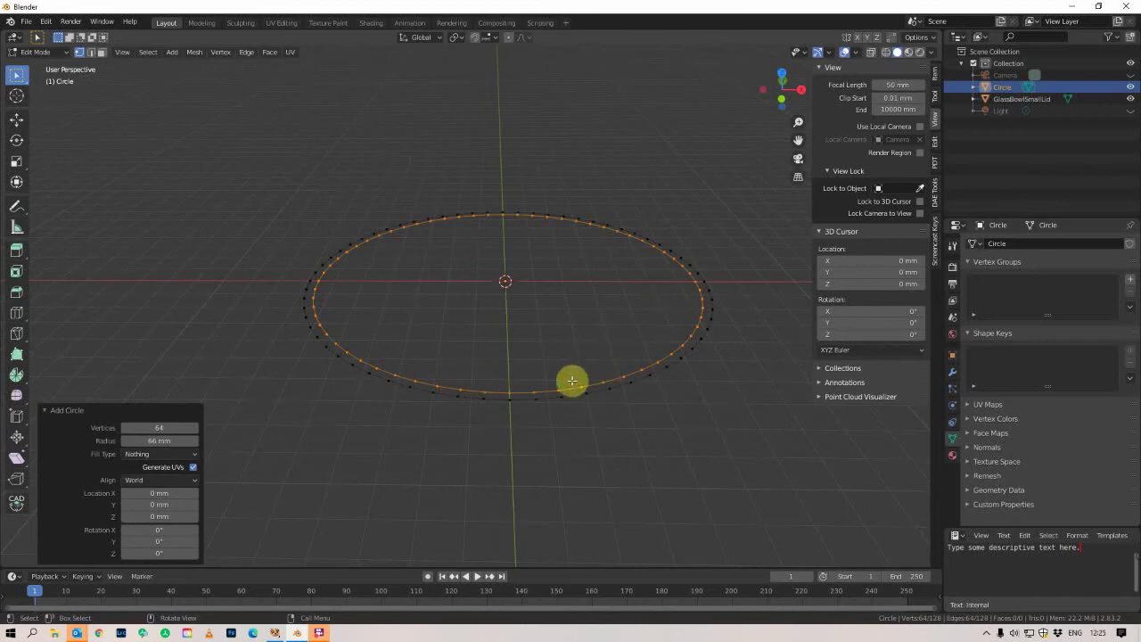
click(166, 515)
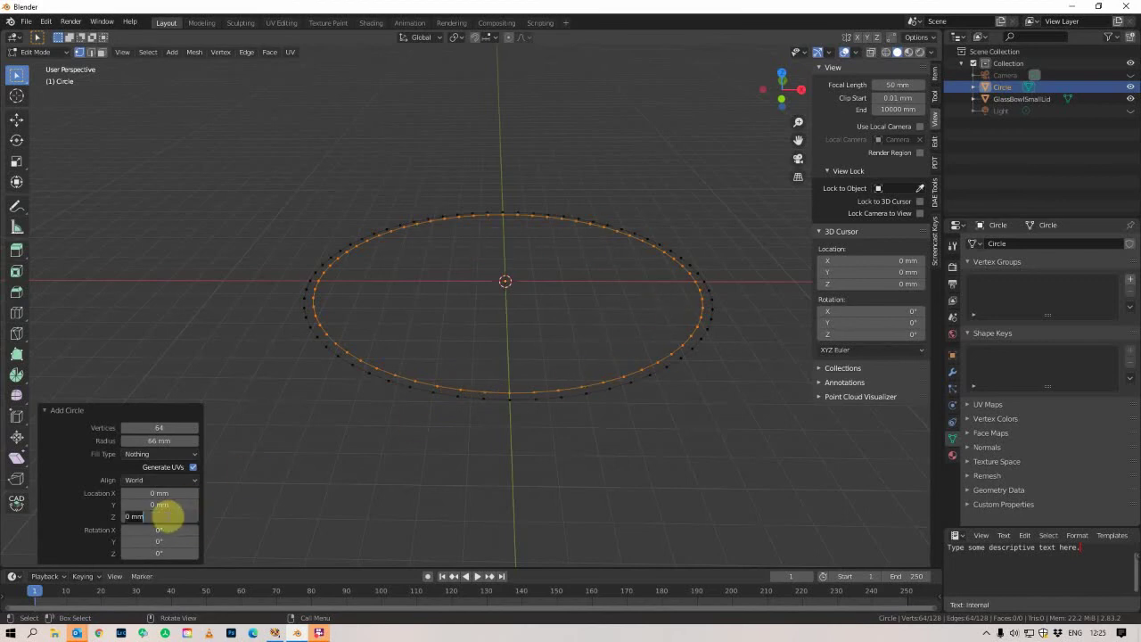
text(9)
key(Return)
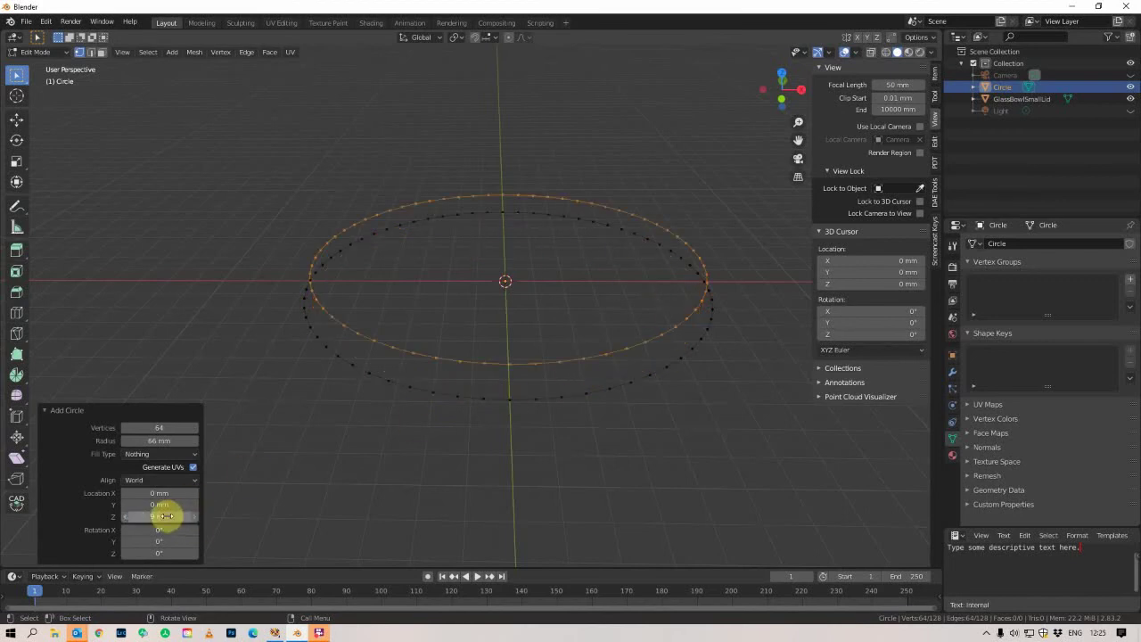
middle_drag(561, 481, 627, 482)
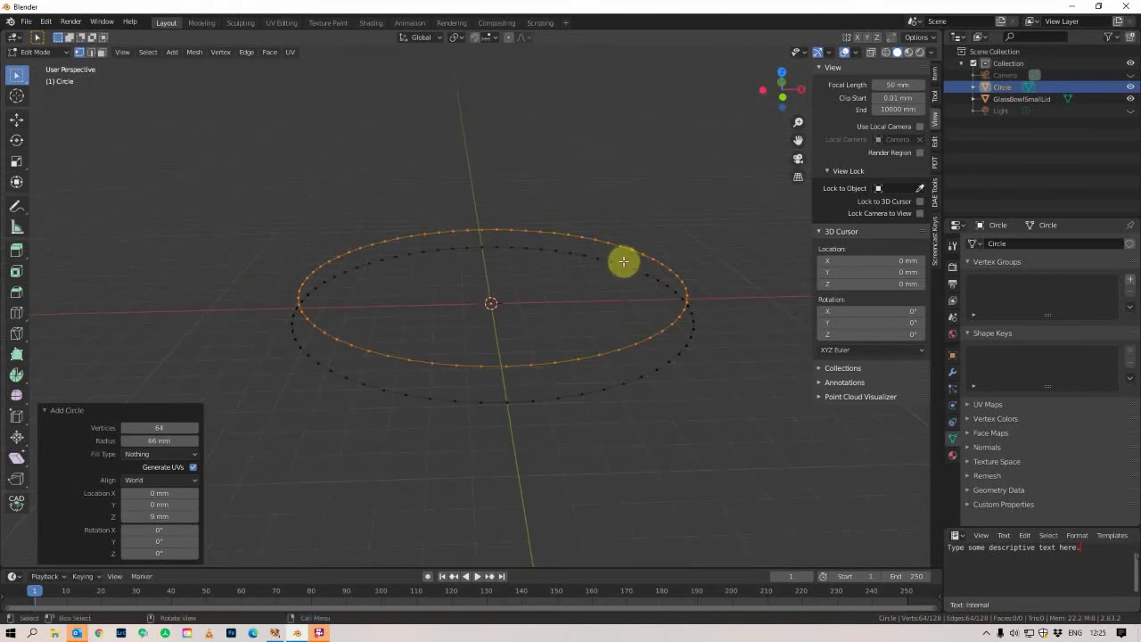
mouse_move(701, 389)
middle_down()
mouse_move(708, 365)
mouse_move(698, 387)
middle_up()
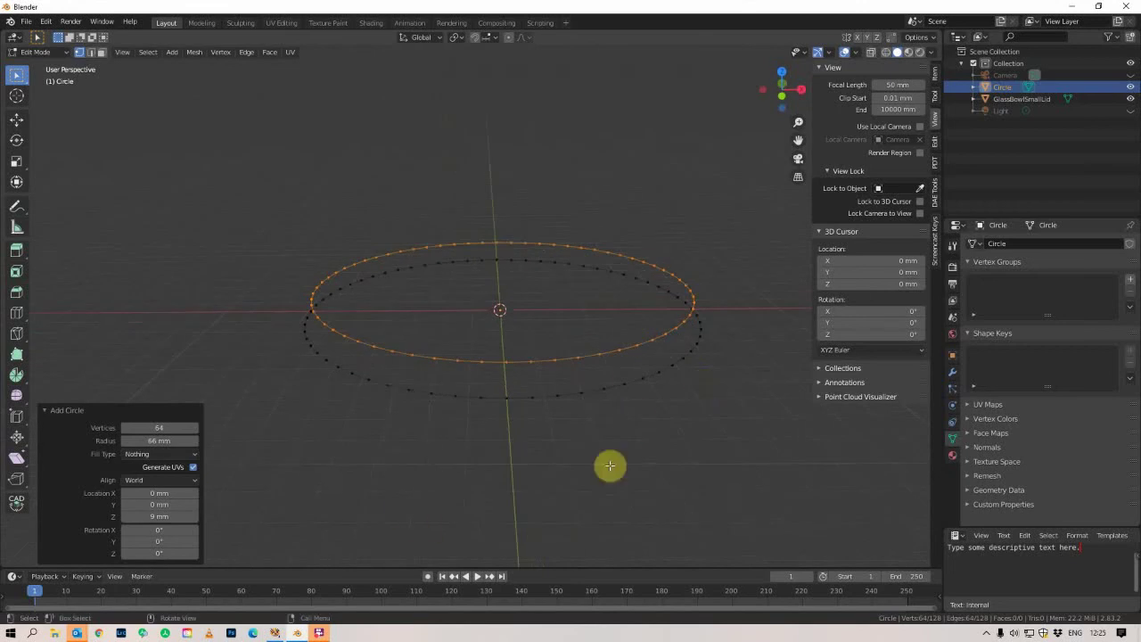
middle_drag(729, 480, 710, 507)
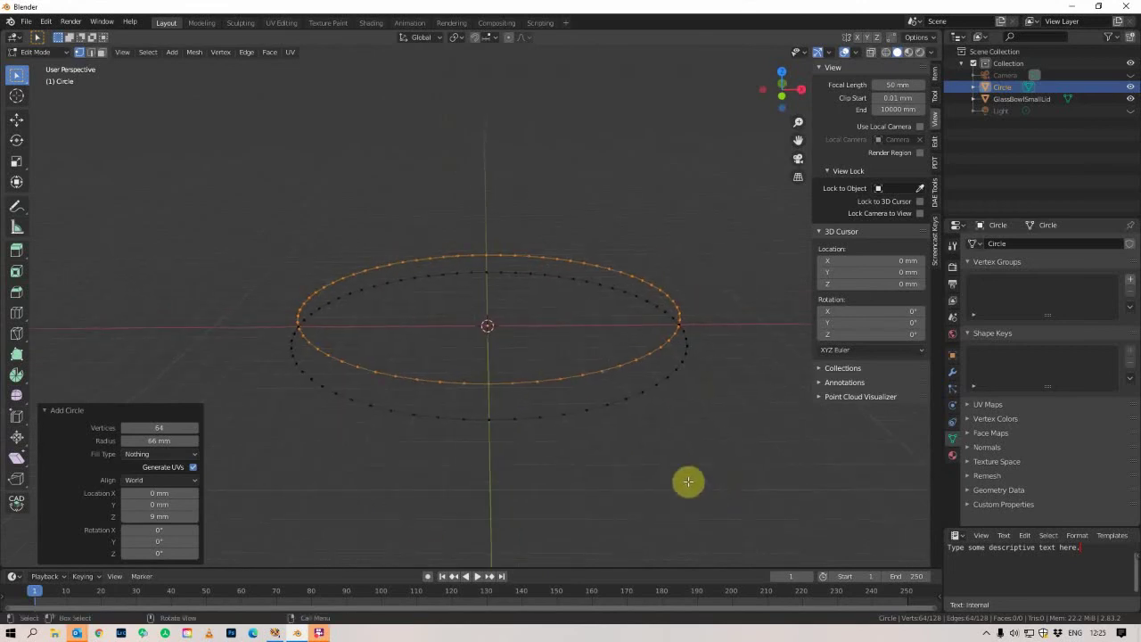
Duplicate the lower ring in place and offset the copy 9 mm up in Z
alt+click(552, 415)
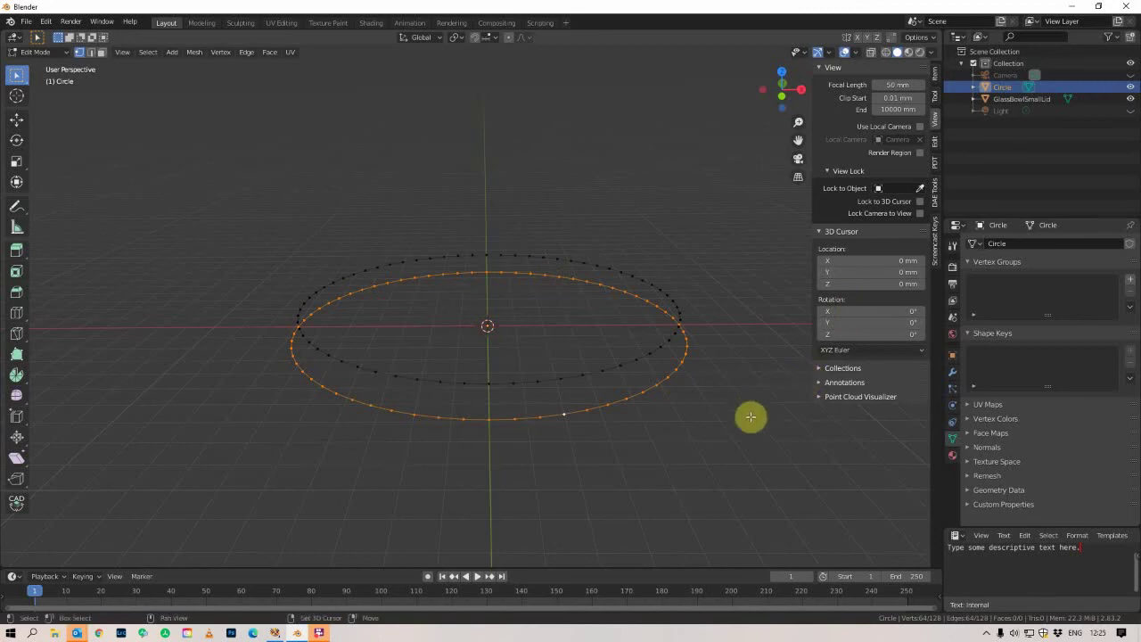
key(shift+d)
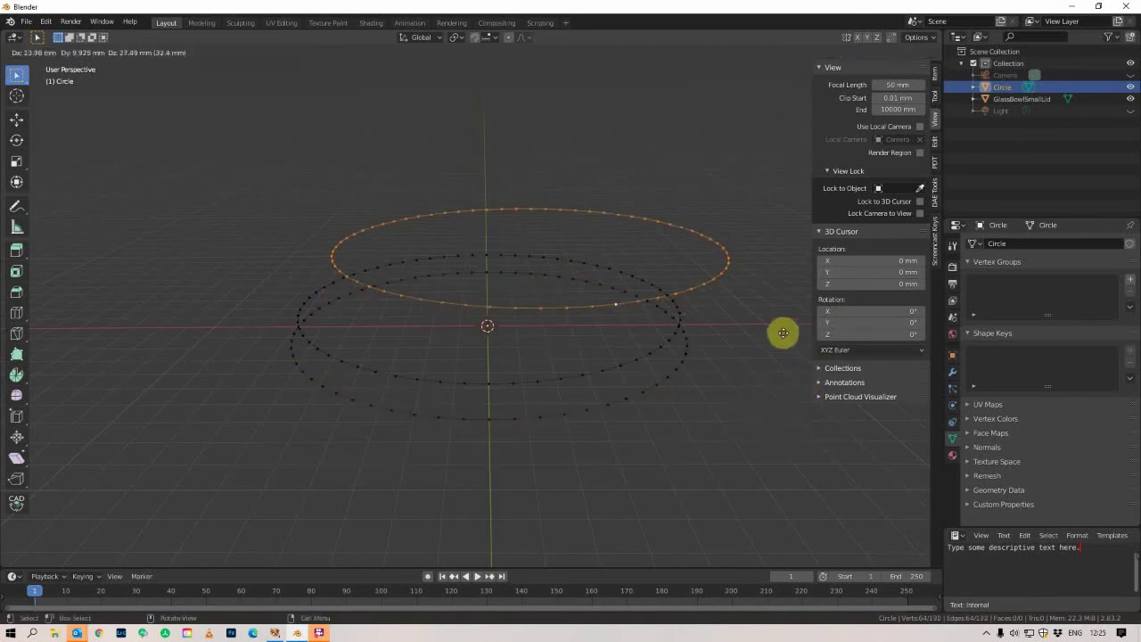
right_click(775, 297)
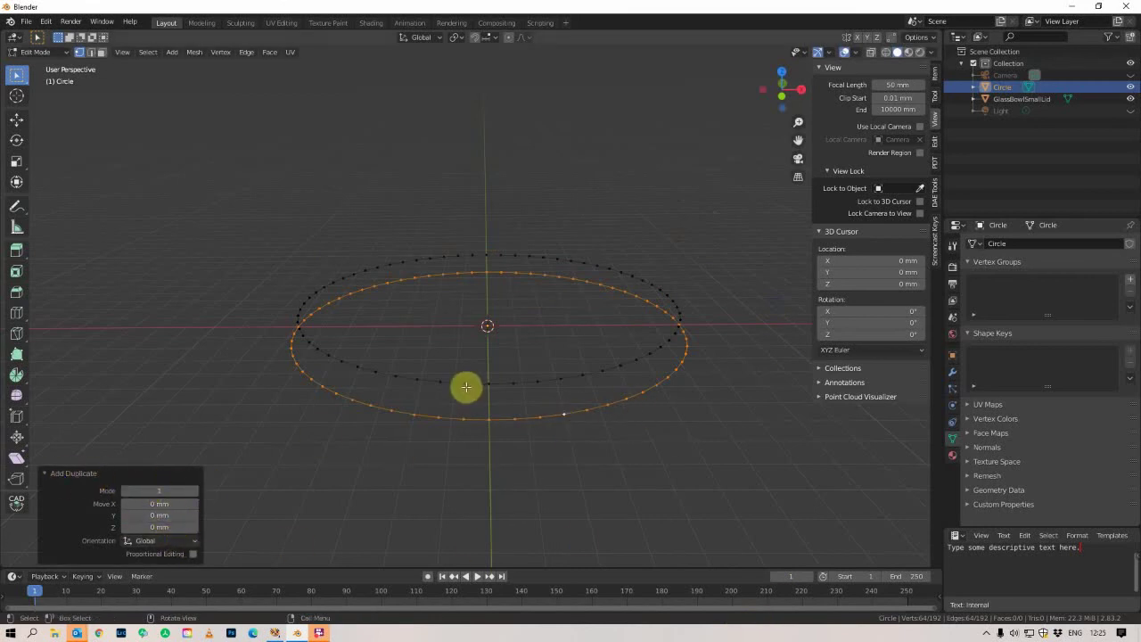
click(152, 527)
text(9)
key(Return)
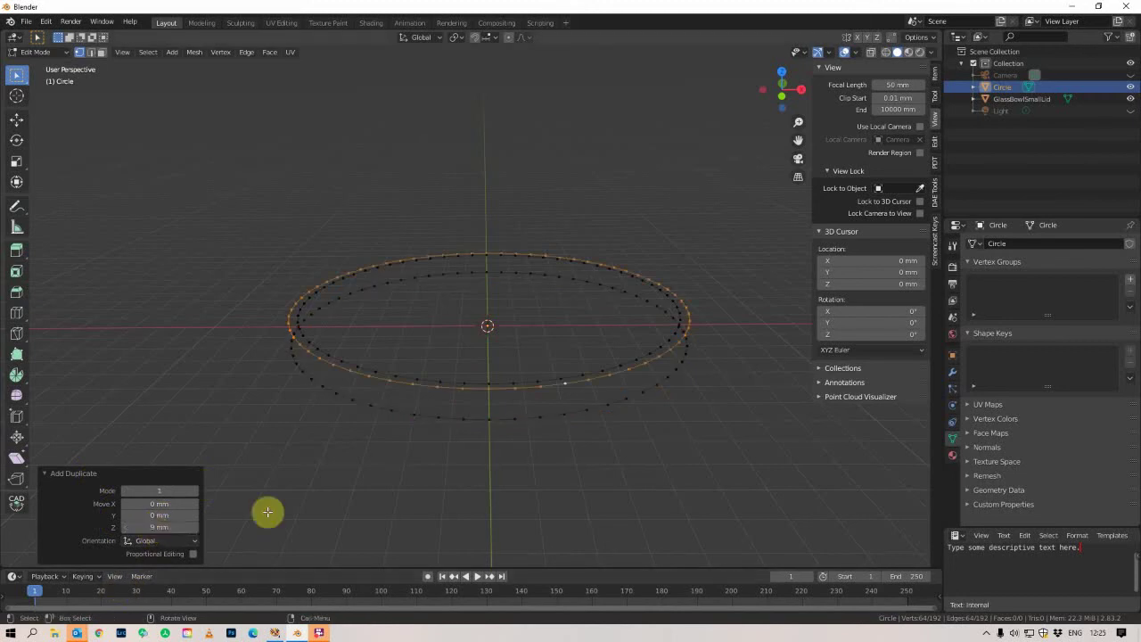
middle_drag(357, 407, 453, 406)
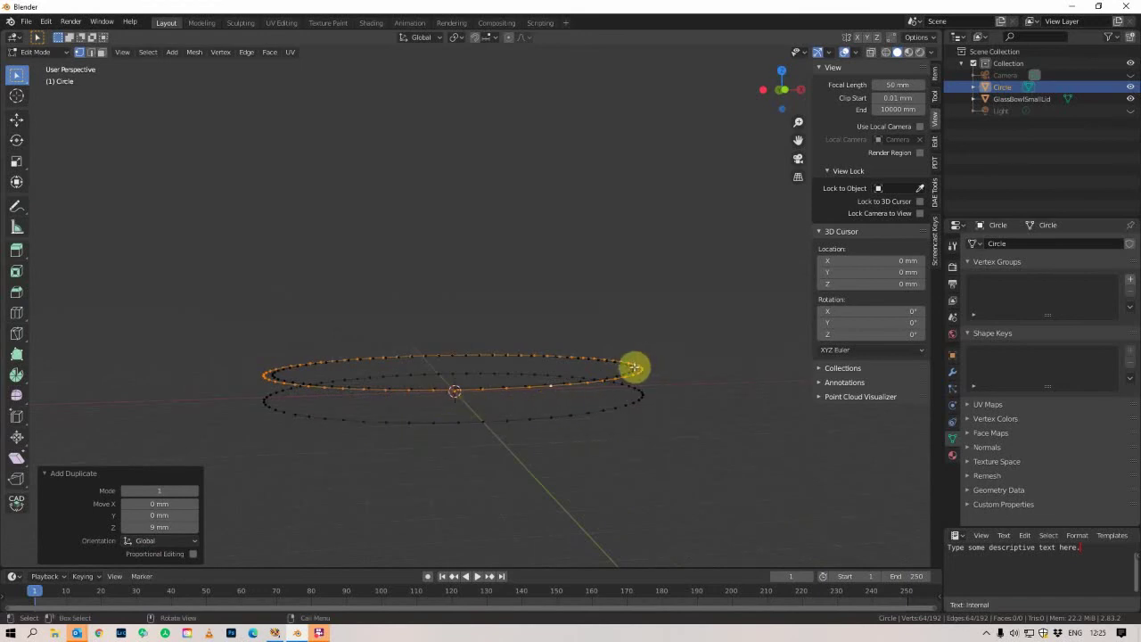
middle_drag(637, 372, 697, 433)
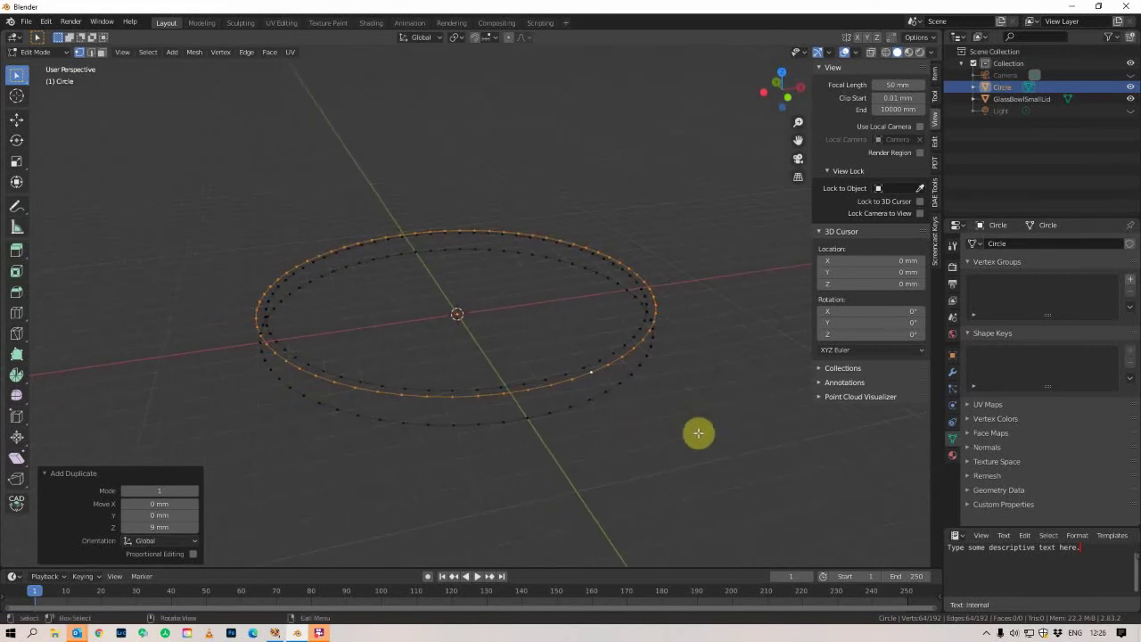
Bridge the lower and upper edge loops into the lid's vertical wall
alt+click(542, 412)
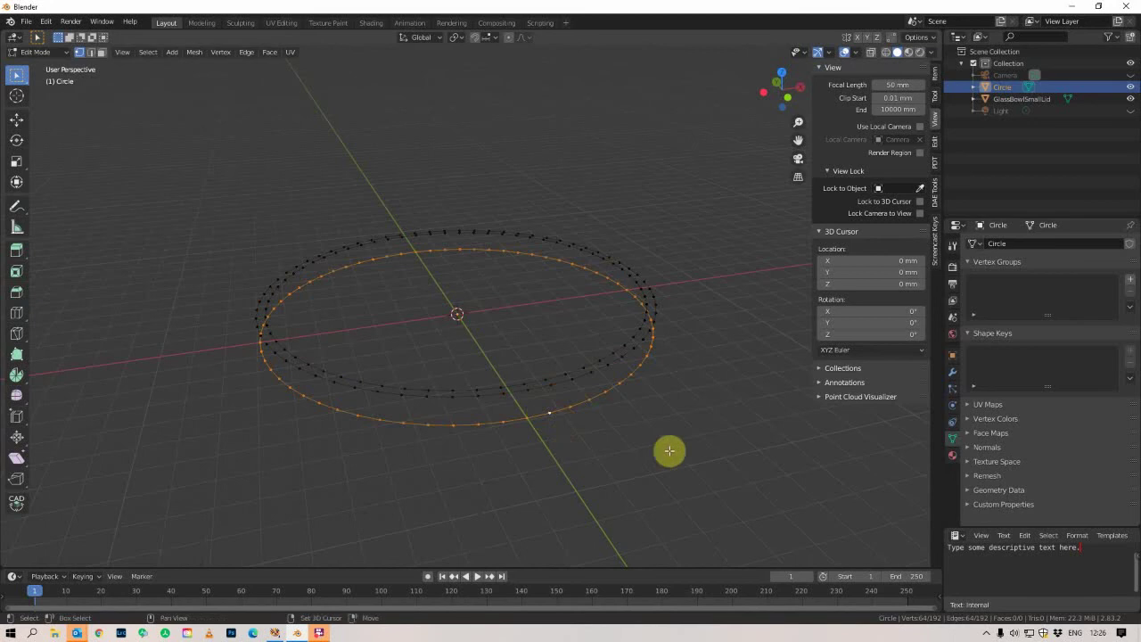
alt+shift+click(540, 389)
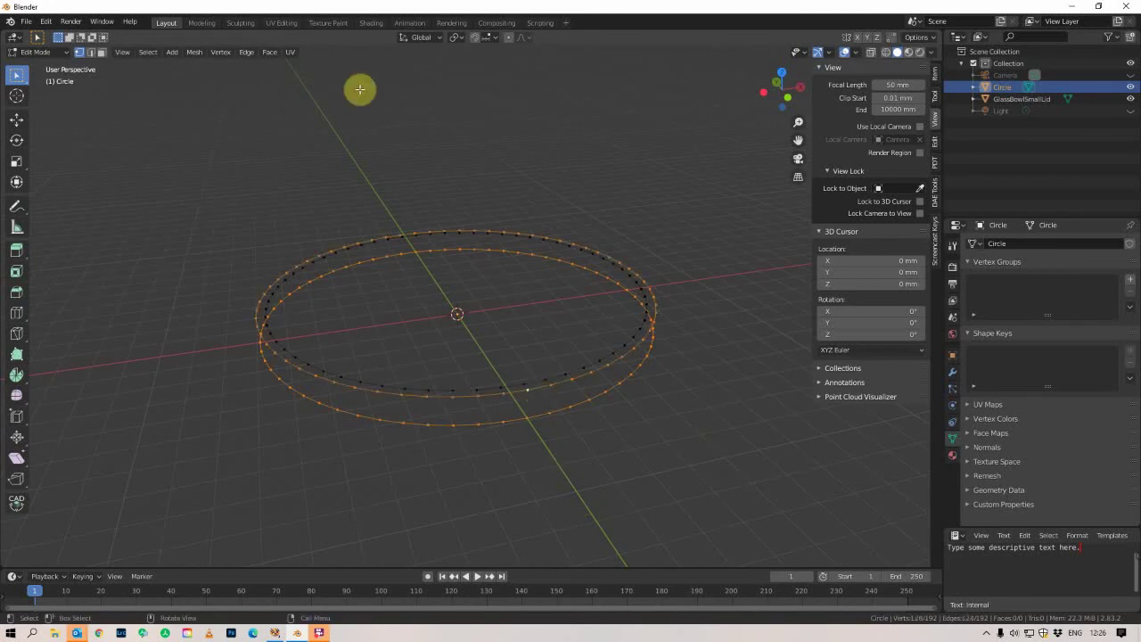
click(246, 52)
click(262, 85)
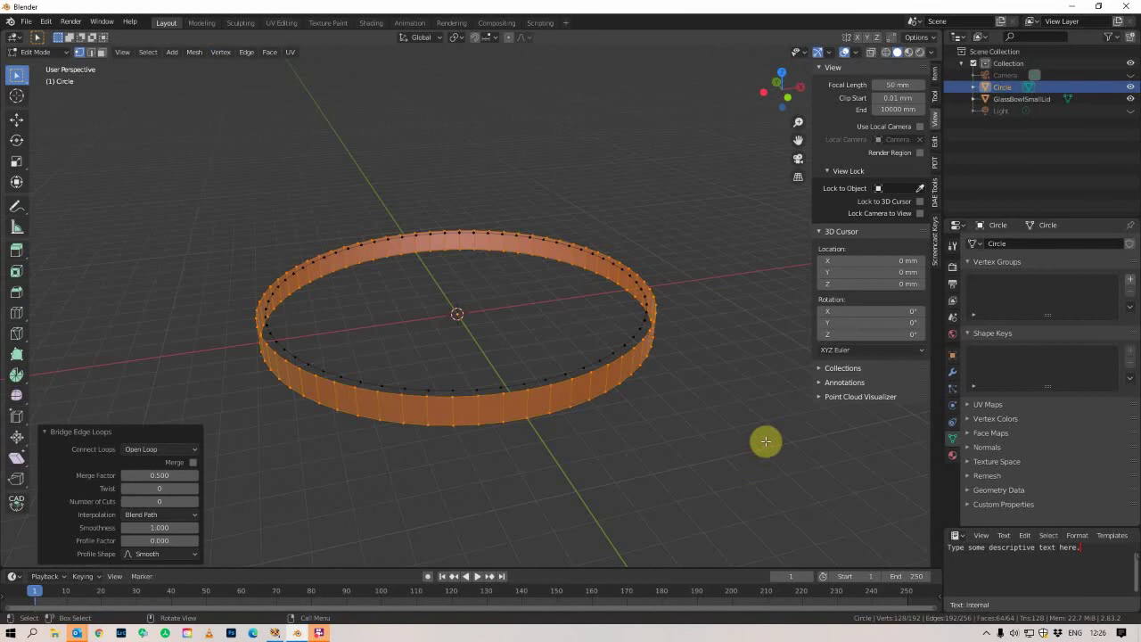
scroll(556, 381, up, 2)
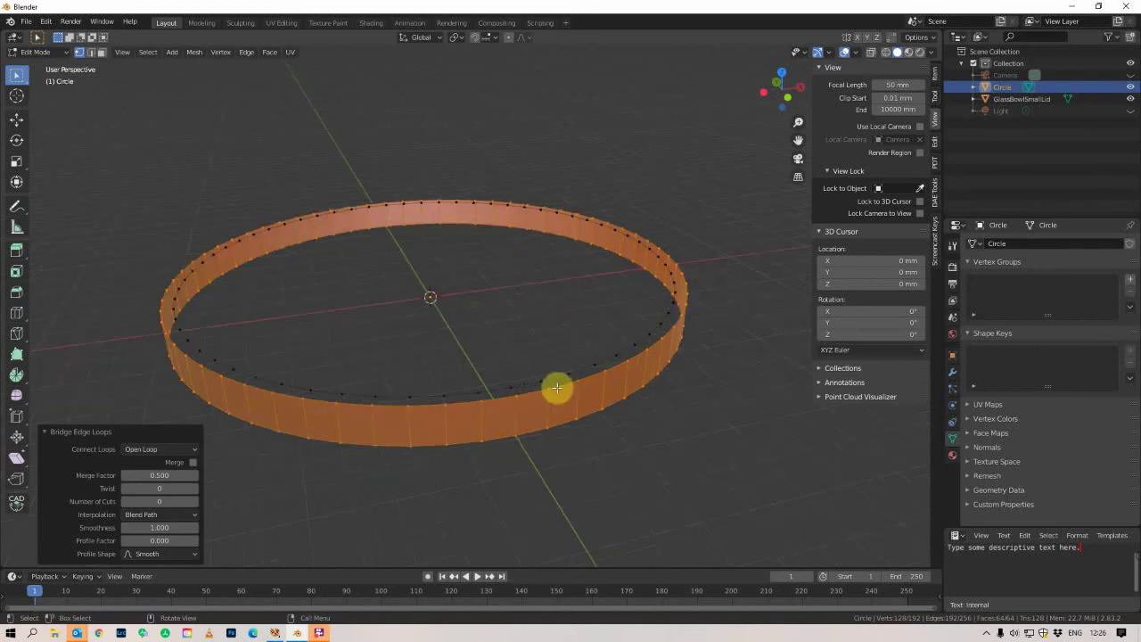
Bridge the upper and inner loops into a flat top rim band
alt+shift+click(558, 388)
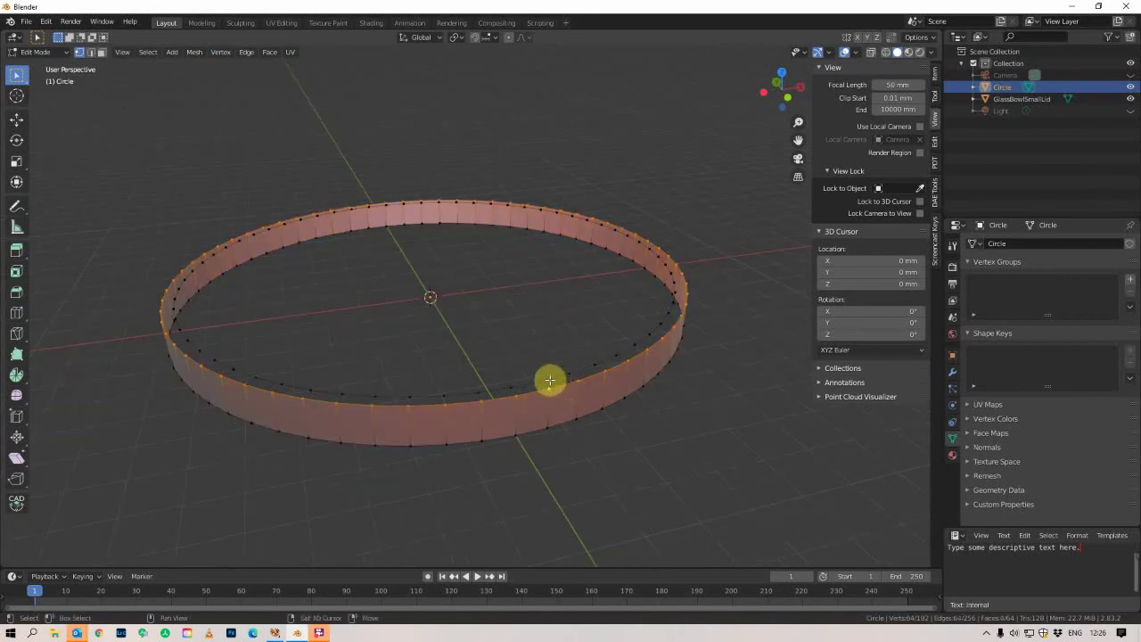
click(246, 52)
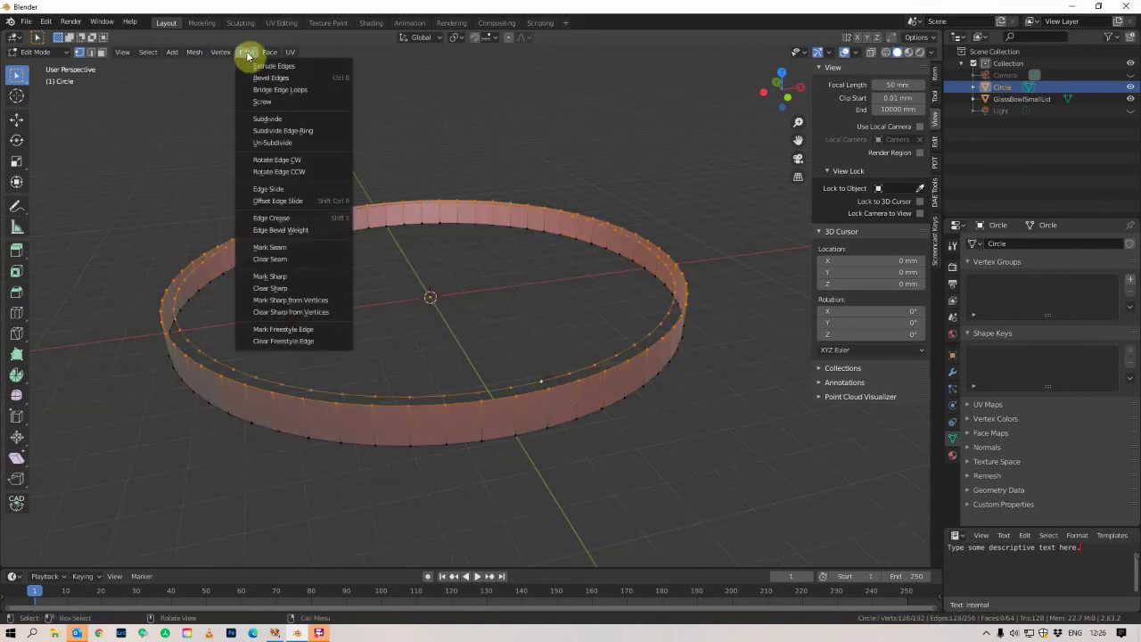
click(258, 90)
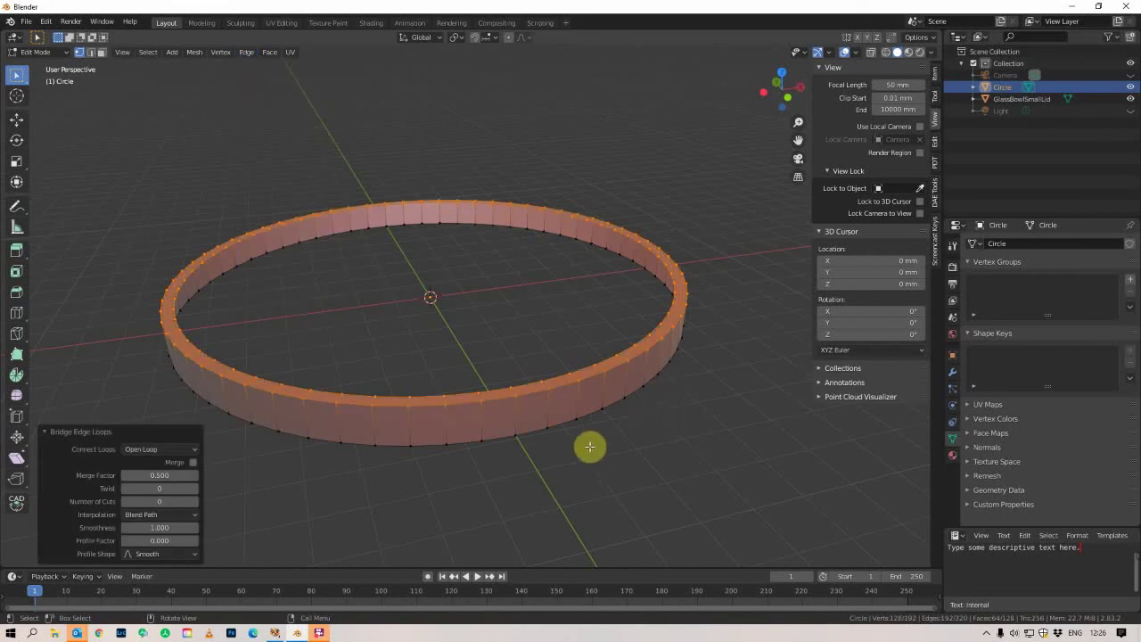
alt+click(560, 423)
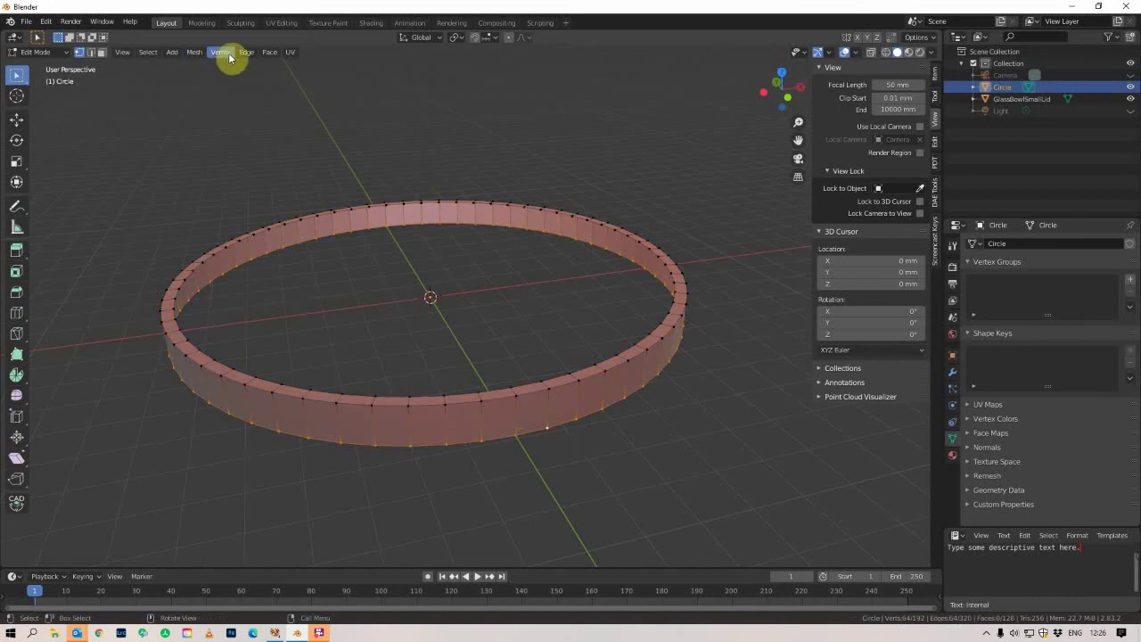
Close the bottom ring with a single n-gon face instead of a triangulated fill
click(268, 53)
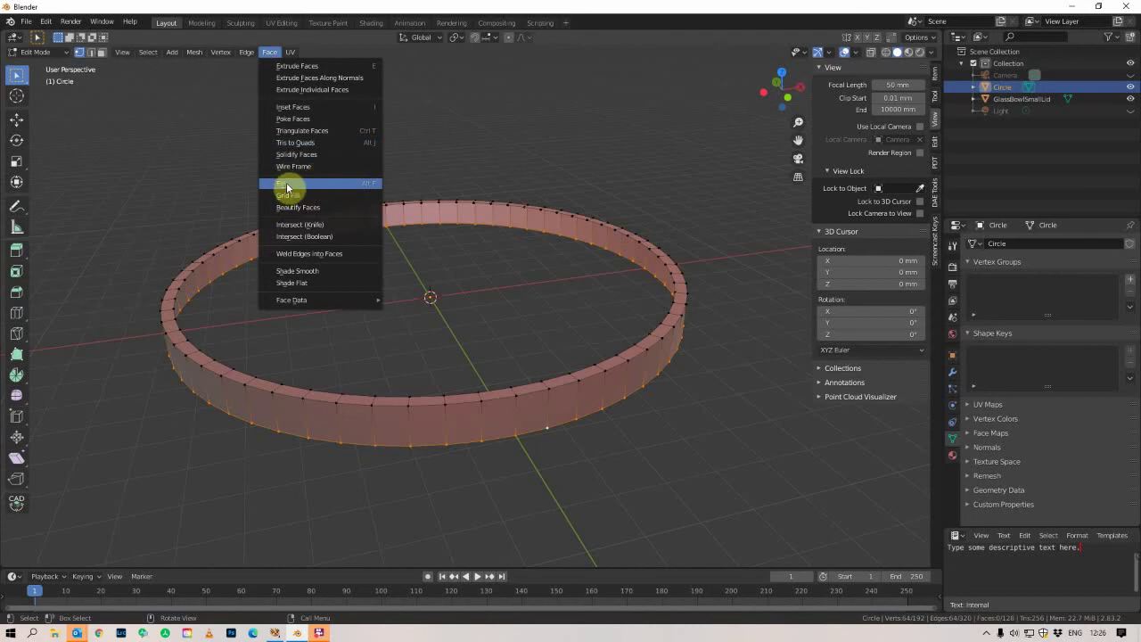
click(298, 188)
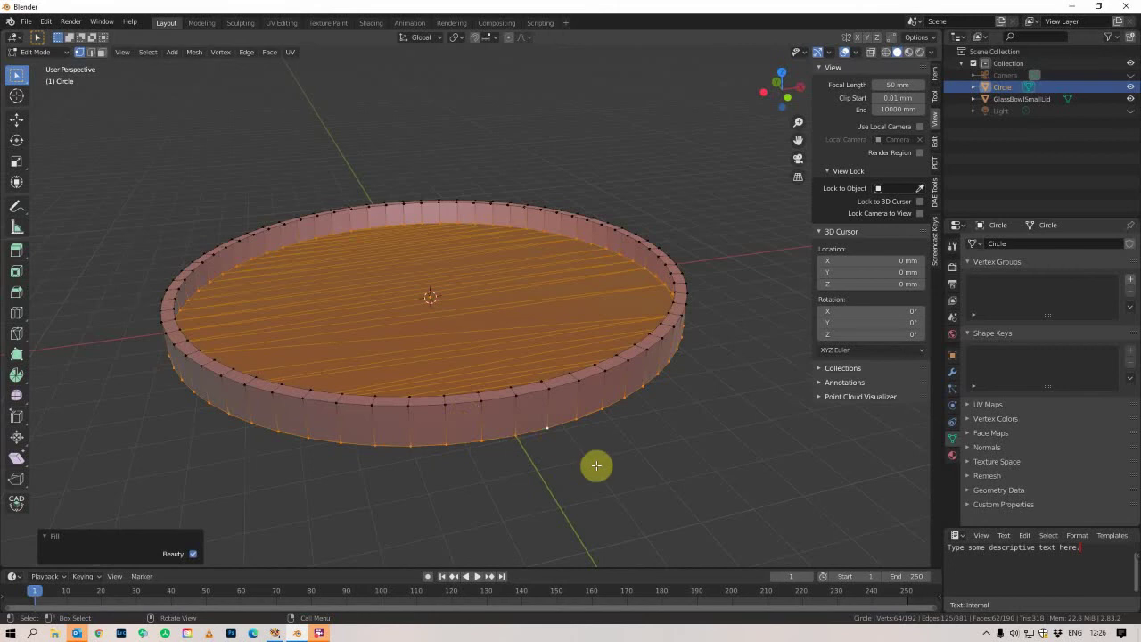
key(ctrl+z)
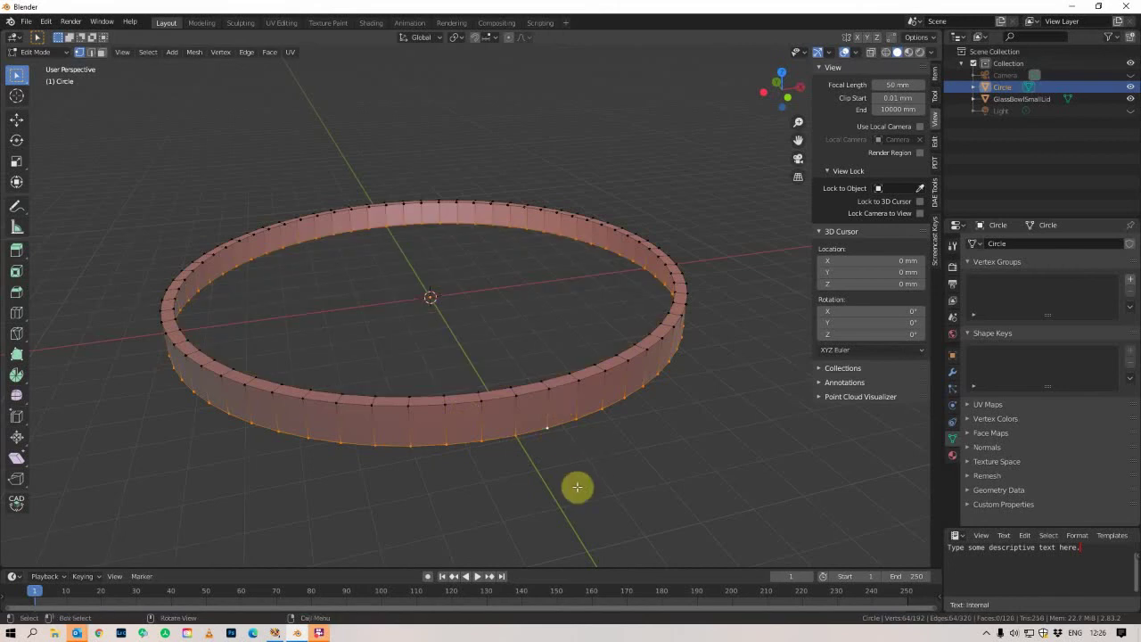
key(f)
Inspect the filled ring from several angles, then return to Object Mode
middle_drag(509, 331, 433, 246)
middle_drag(540, 326, 538, 397)
middle_drag(641, 348, 565, 331)
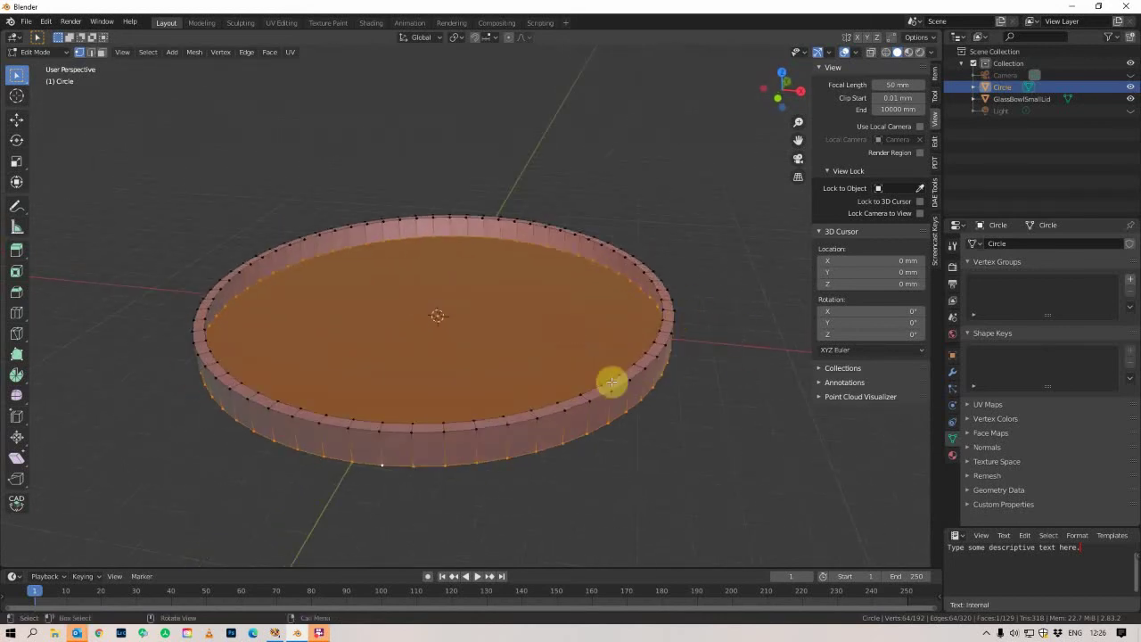
mouse_move(693, 455)
middle_down()
mouse_move(692, 423)
mouse_move(687, 447)
middle_up()
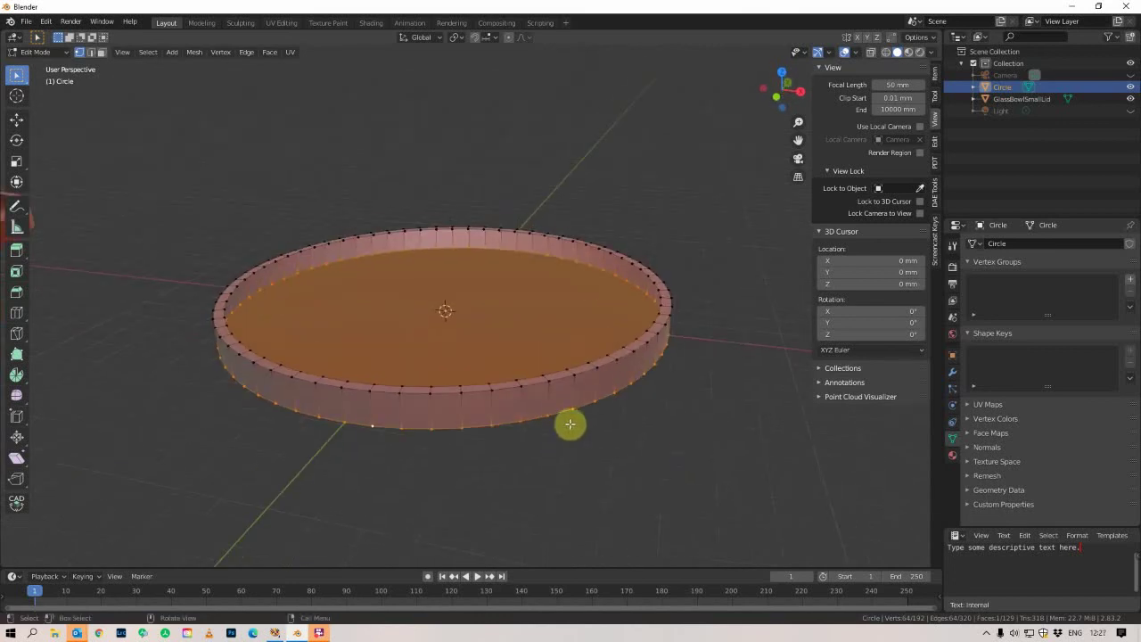
scroll(580, 415, up, 2)
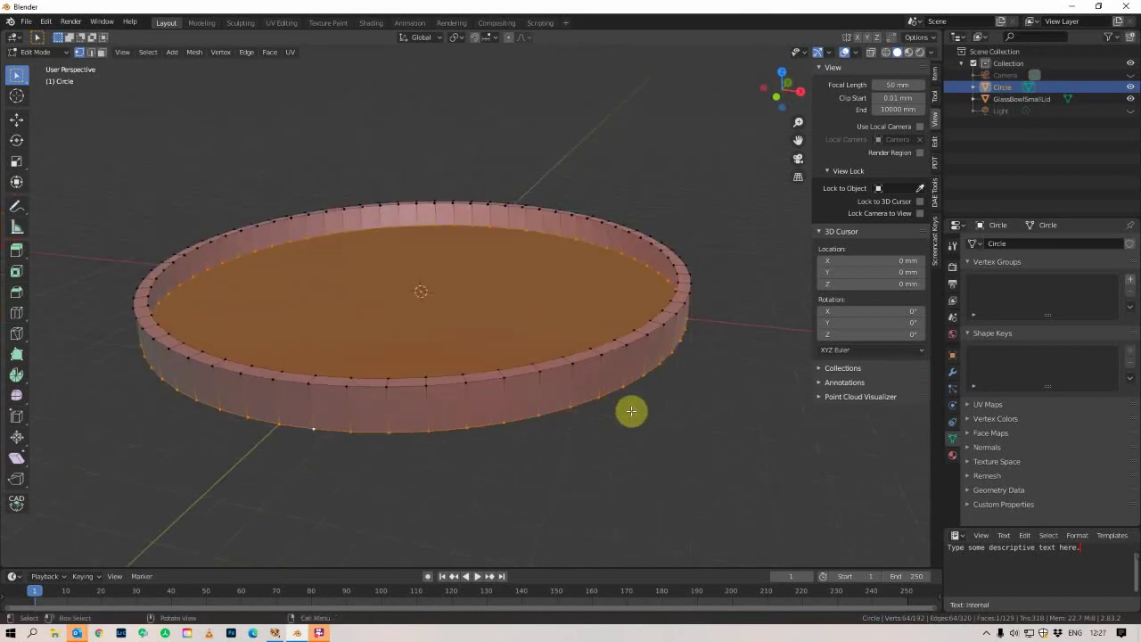
middle_drag(628, 364, 602, 352)
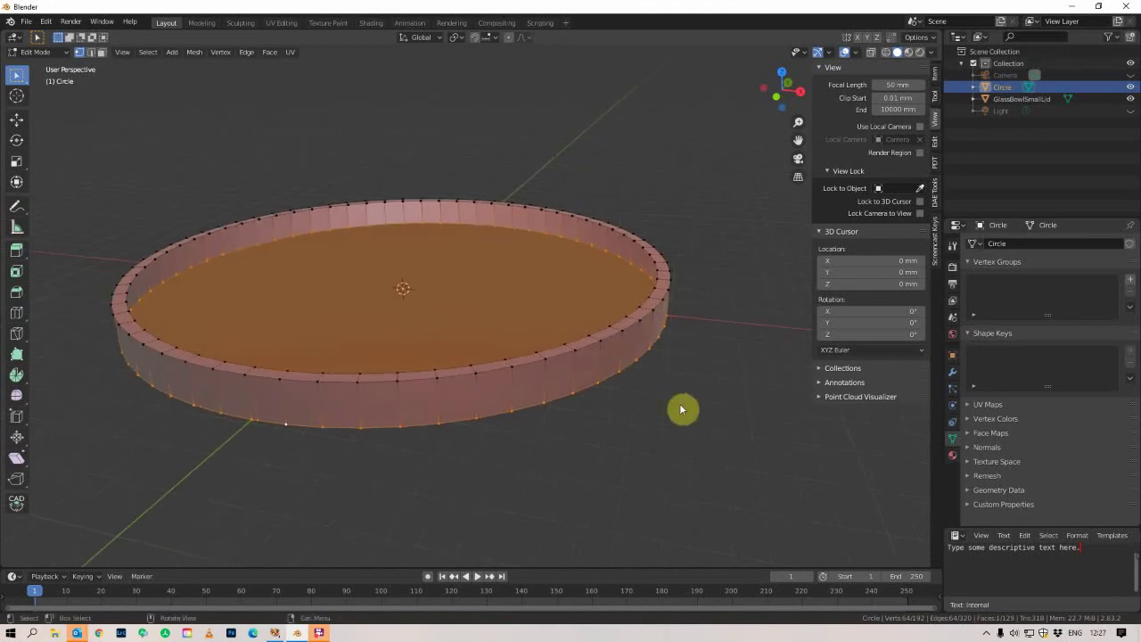
key(Tab)
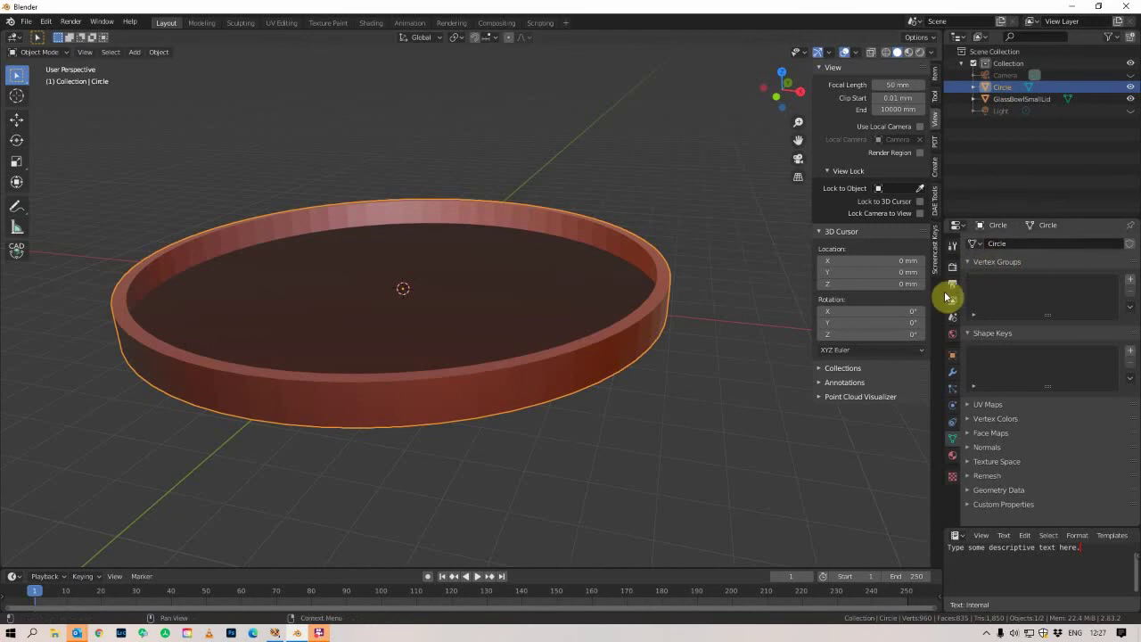
Add a Solidify modifier to the tray and drag its Thickness negative, to about -1.774 mm
click(952, 372)
click(1030, 243)
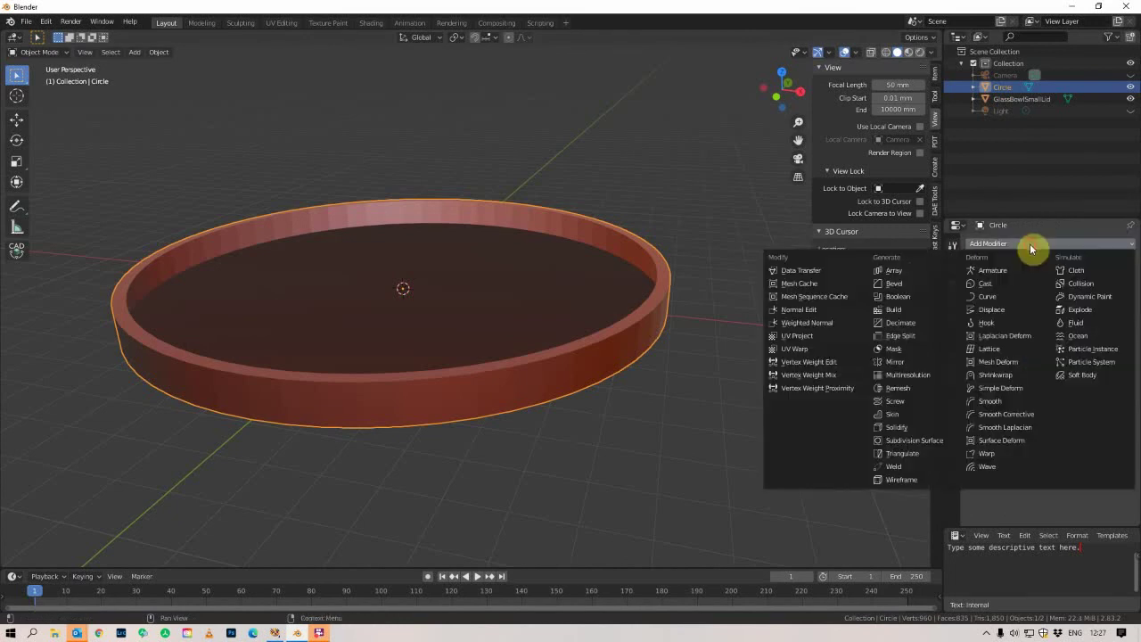
click(904, 431)
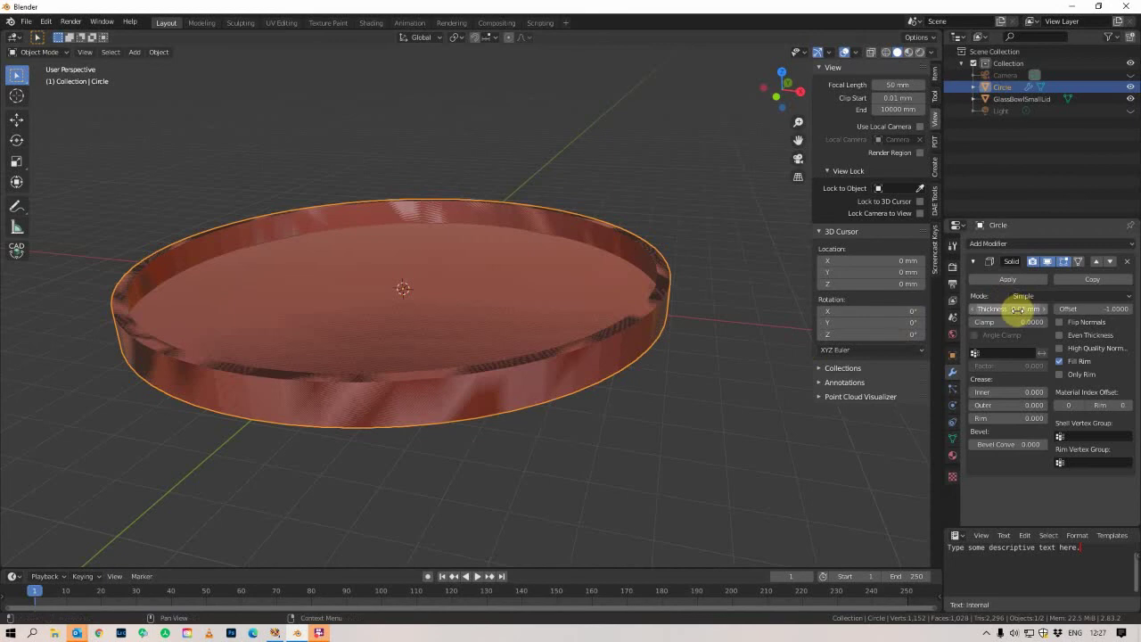
drag(1018, 308, 1078, 308)
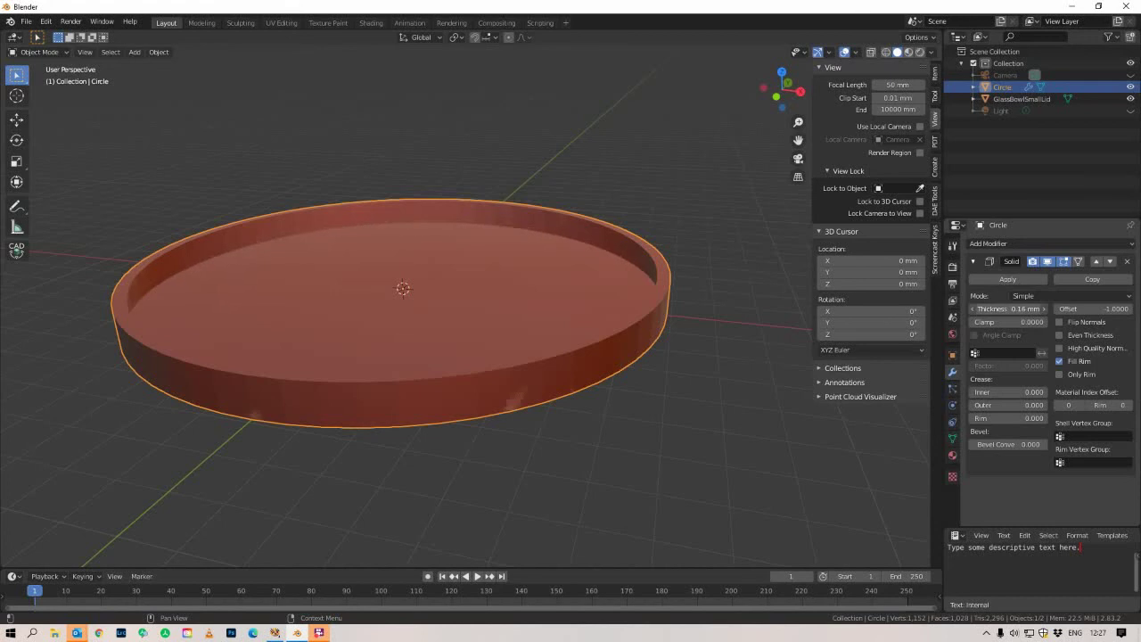
drag(1079, 309, 1024, 308)
click(1011, 308)
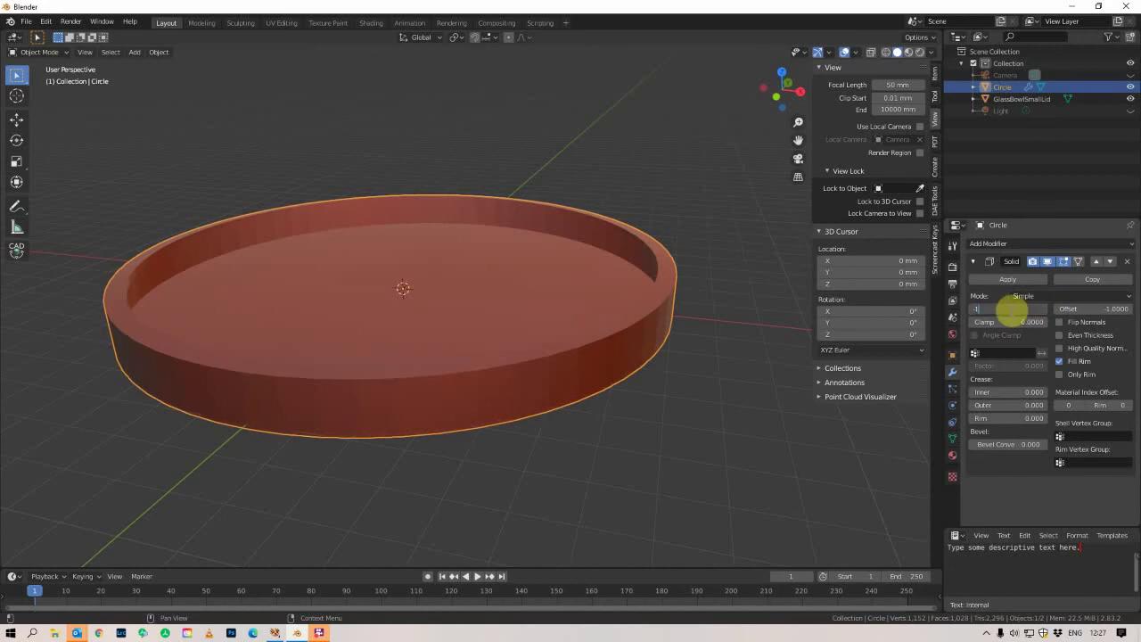
Set the Solidify Thickness to exactly -1 mm and enable Even Thickness
text(-1)
key(Return)
scroll(605, 213, up, 6)
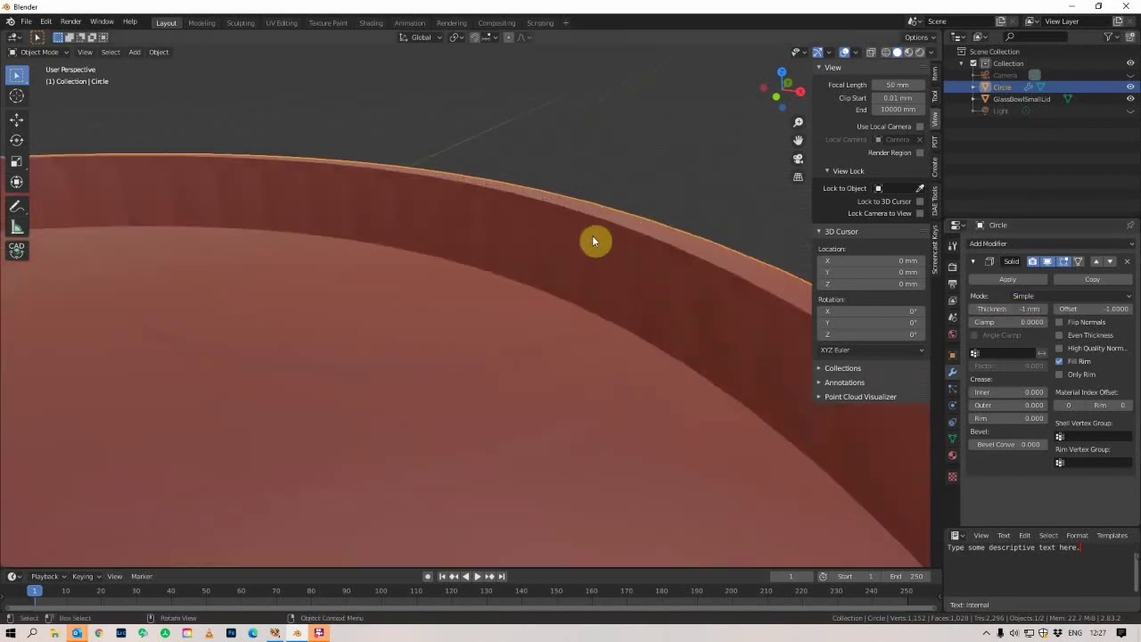
scroll(575, 214, up, 3)
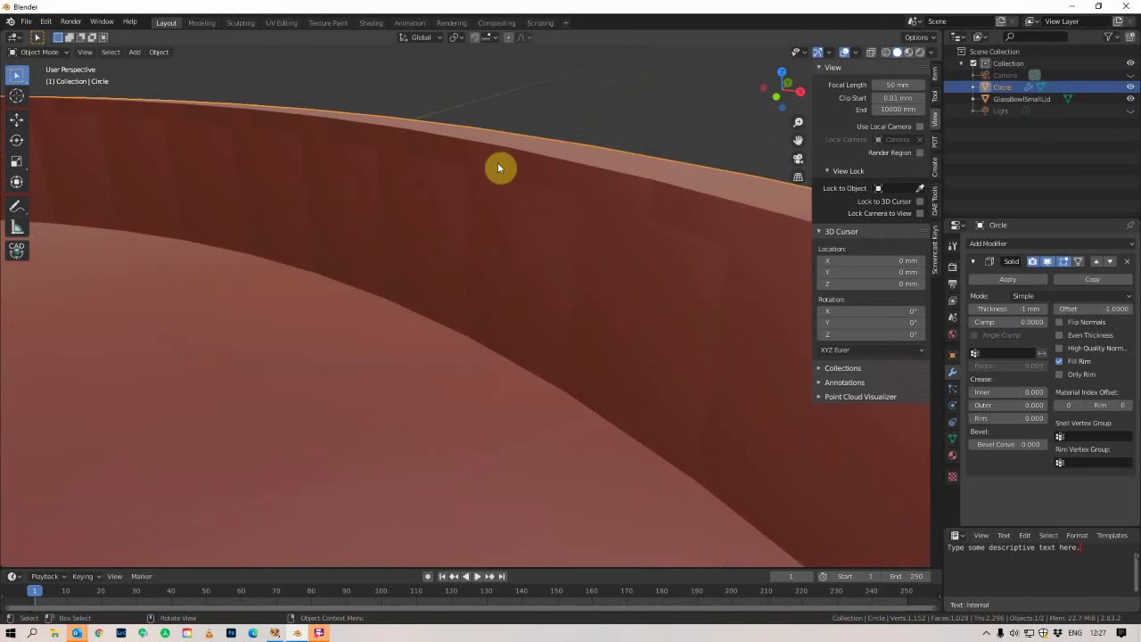
scroll(507, 178, down, 10)
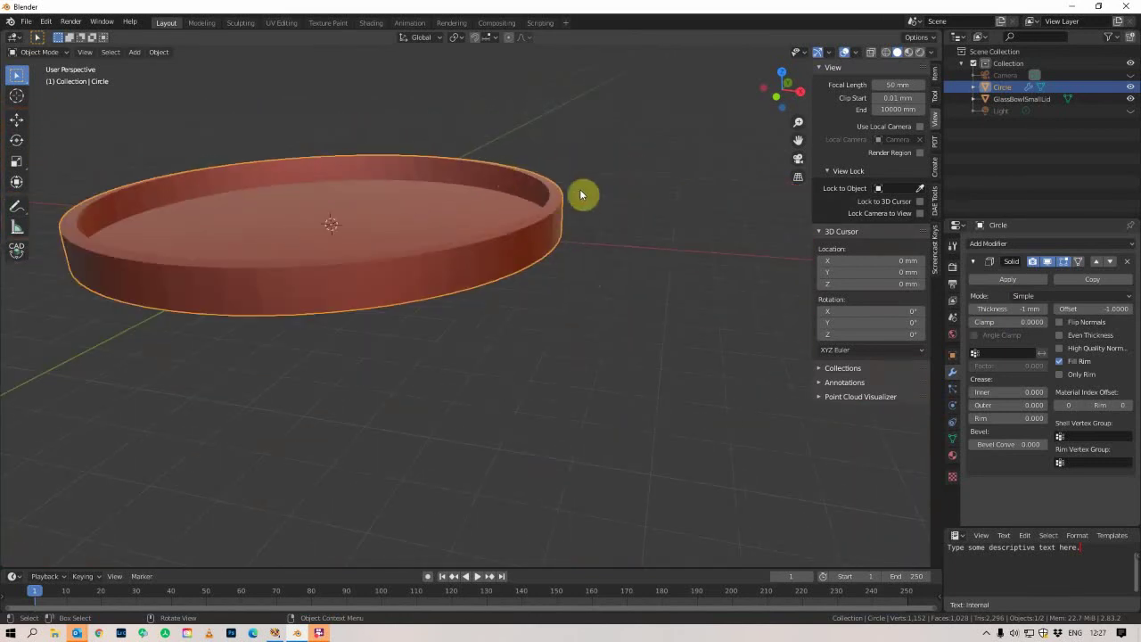
scroll(590, 276, up, 4)
middle_drag(564, 211, 549, 175)
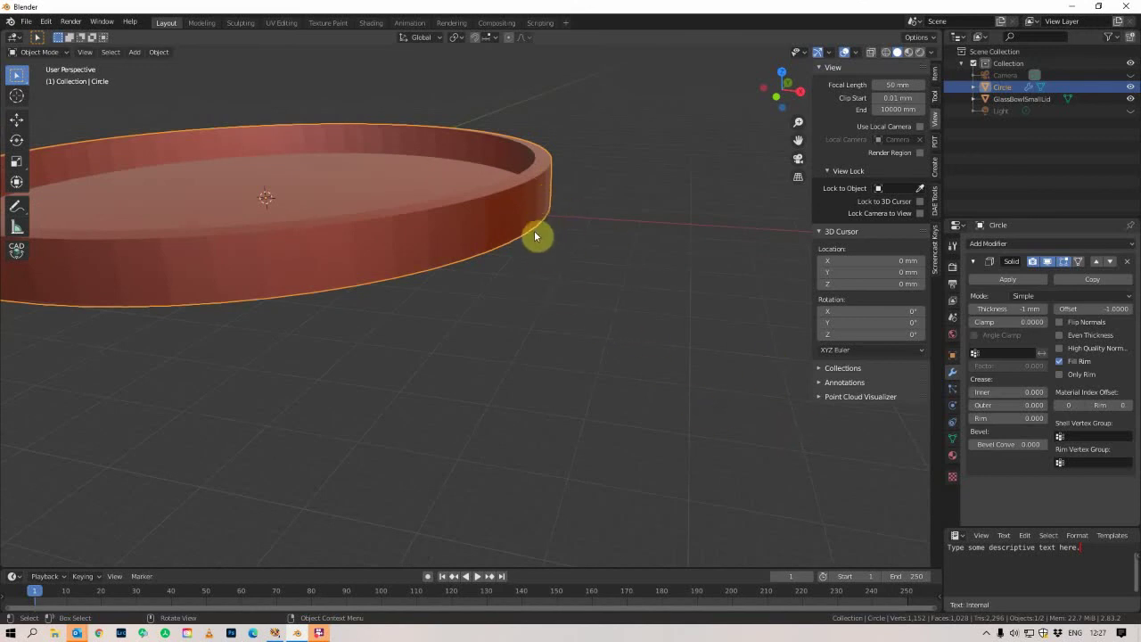
click(1059, 338)
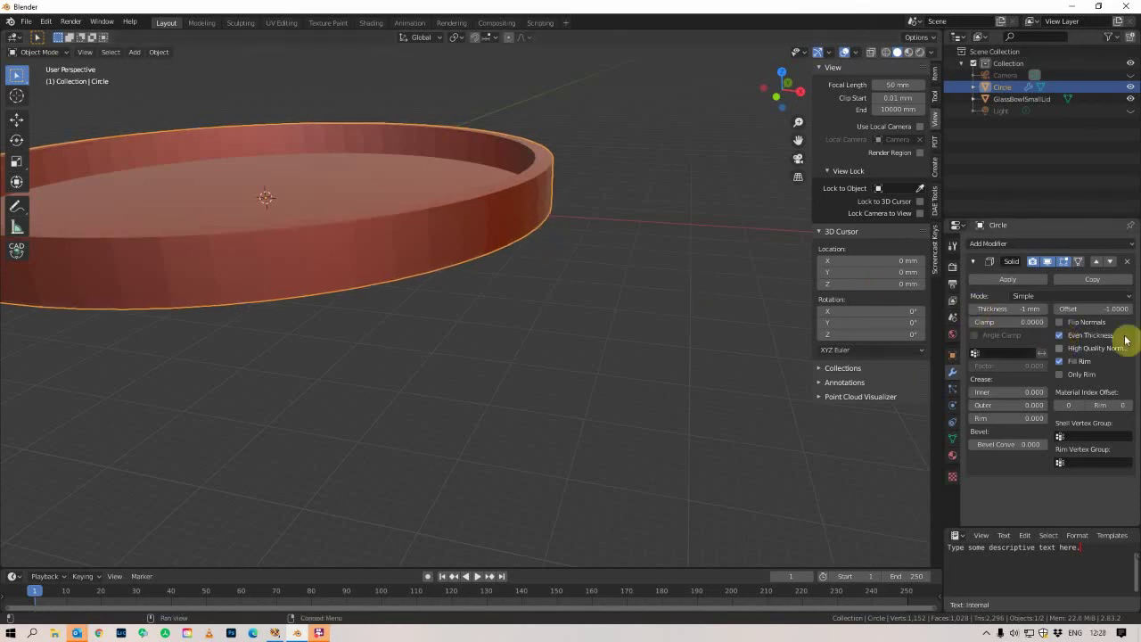
click(1059, 337)
click(1060, 338)
Apply the Solidify modifier to bake the 1 mm walls into the Circle mesh
middle_drag(697, 409, 649, 394)
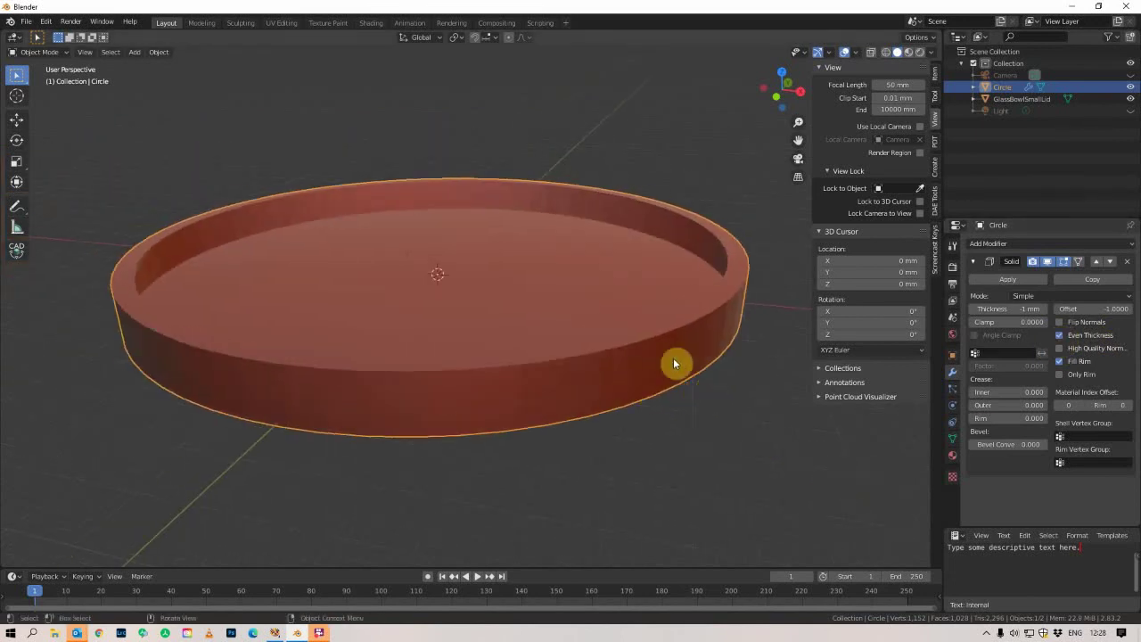
middle_drag(669, 356, 721, 361)
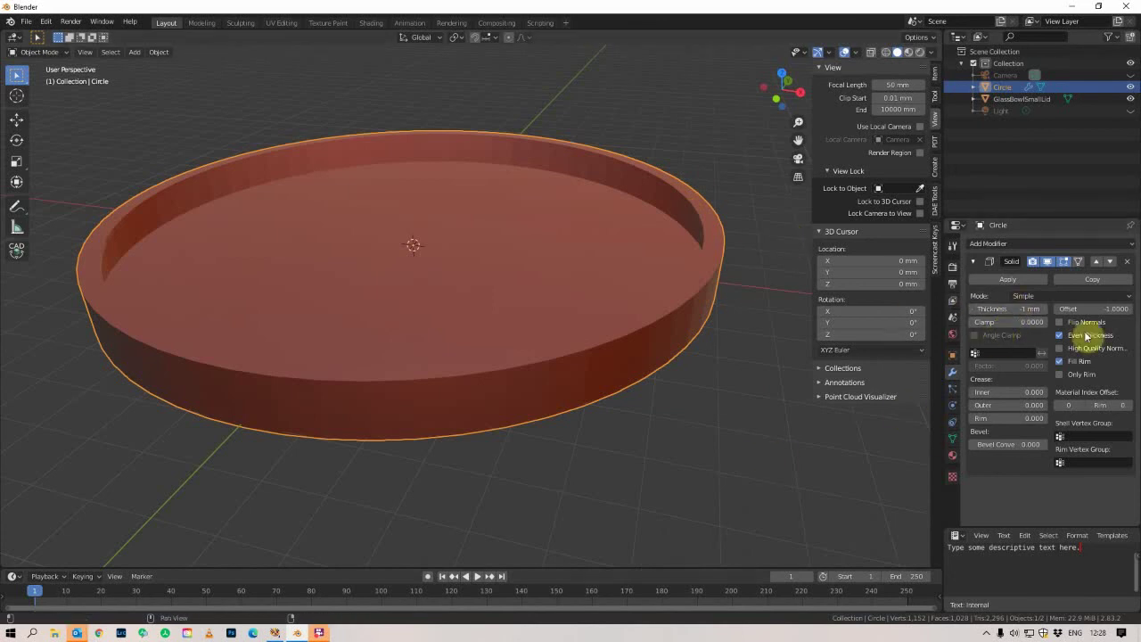
click(1007, 282)
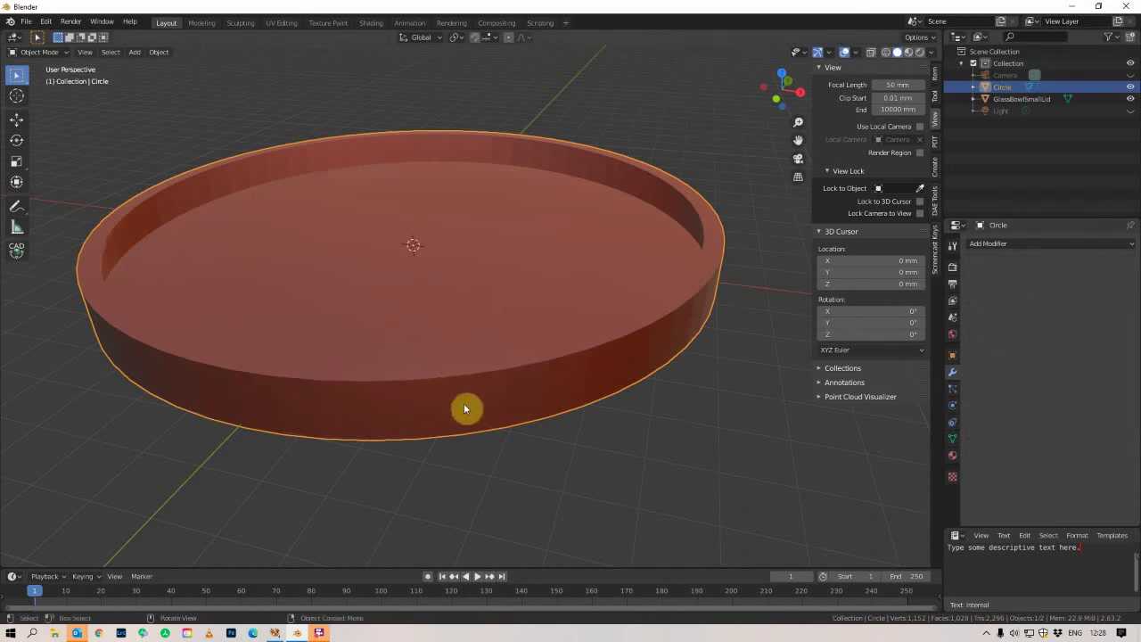
In Edit Mode, select only the dish's inner floor face
key(Tab)
scroll(527, 390, up, 5)
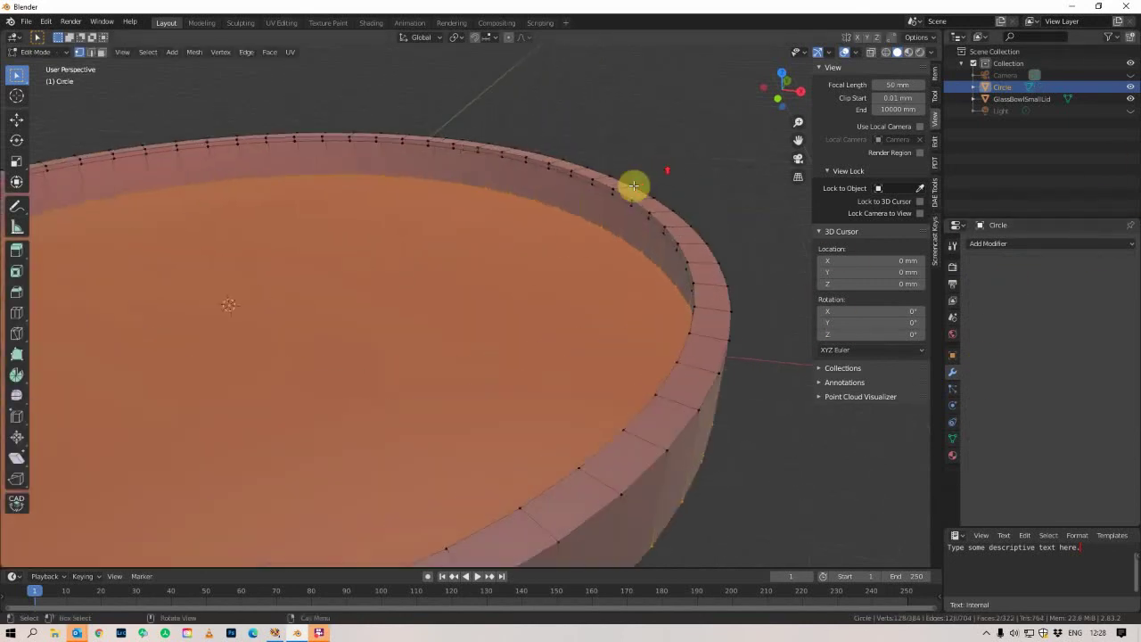
scroll(589, 191, up, 3)
scroll(611, 221, down, 1)
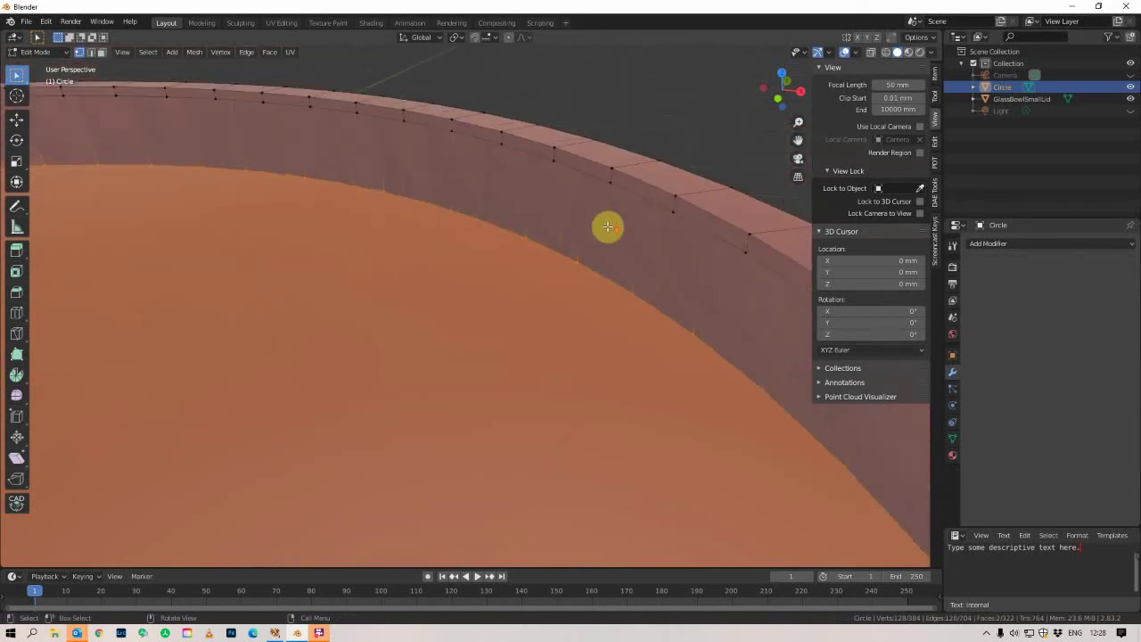
scroll(606, 226, down, 4)
scroll(608, 225, down, 2)
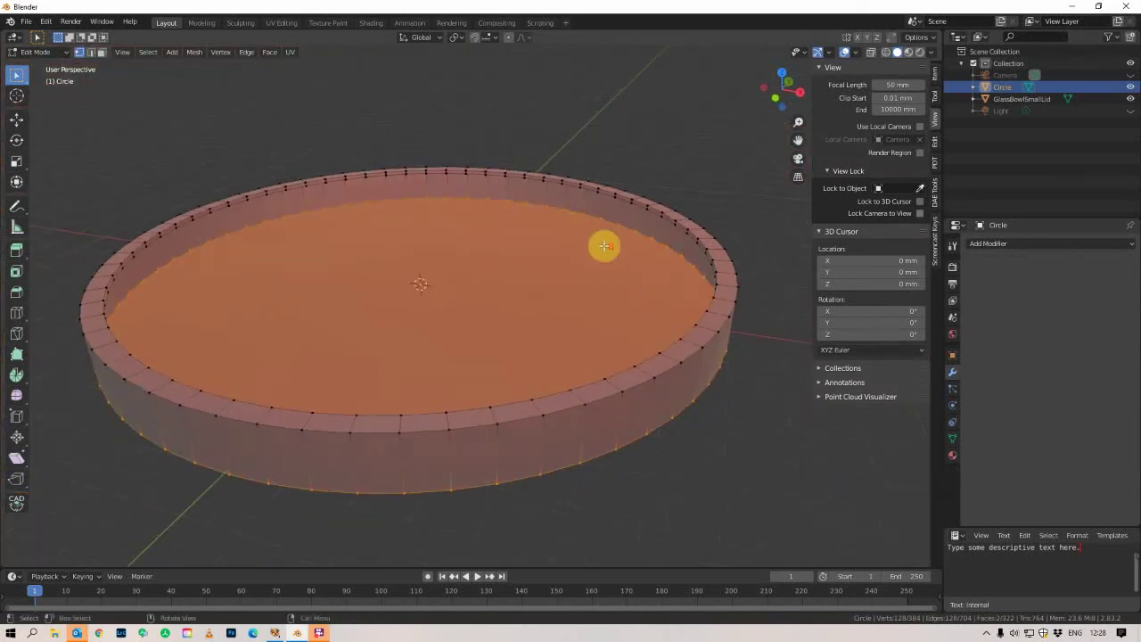
scroll(603, 245, up, 4)
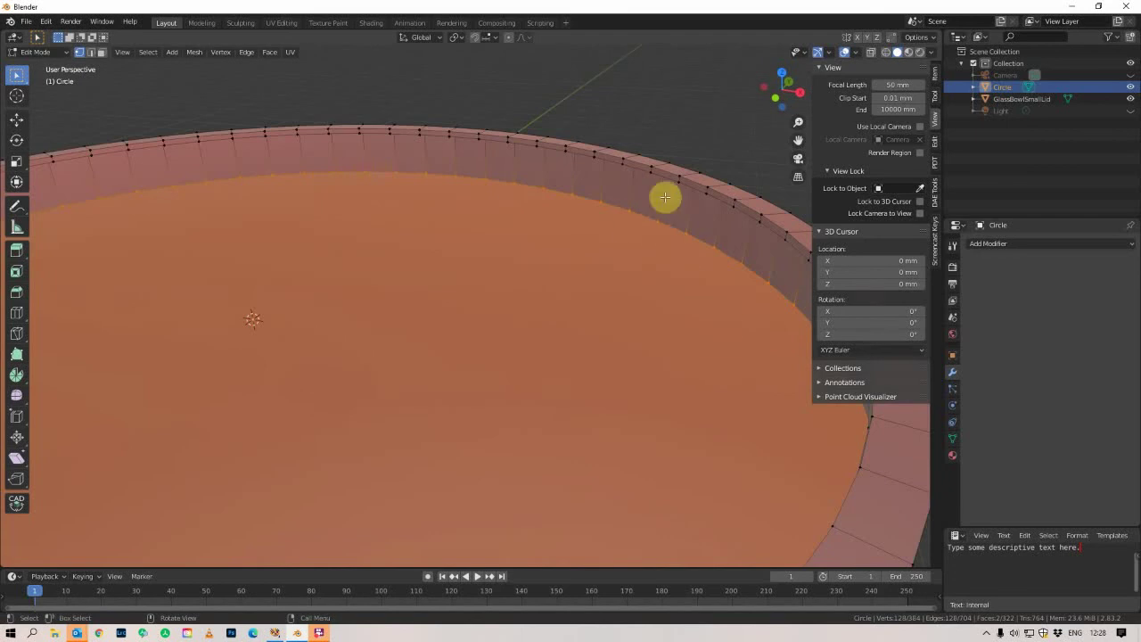
click(648, 217)
alt+click(647, 217)
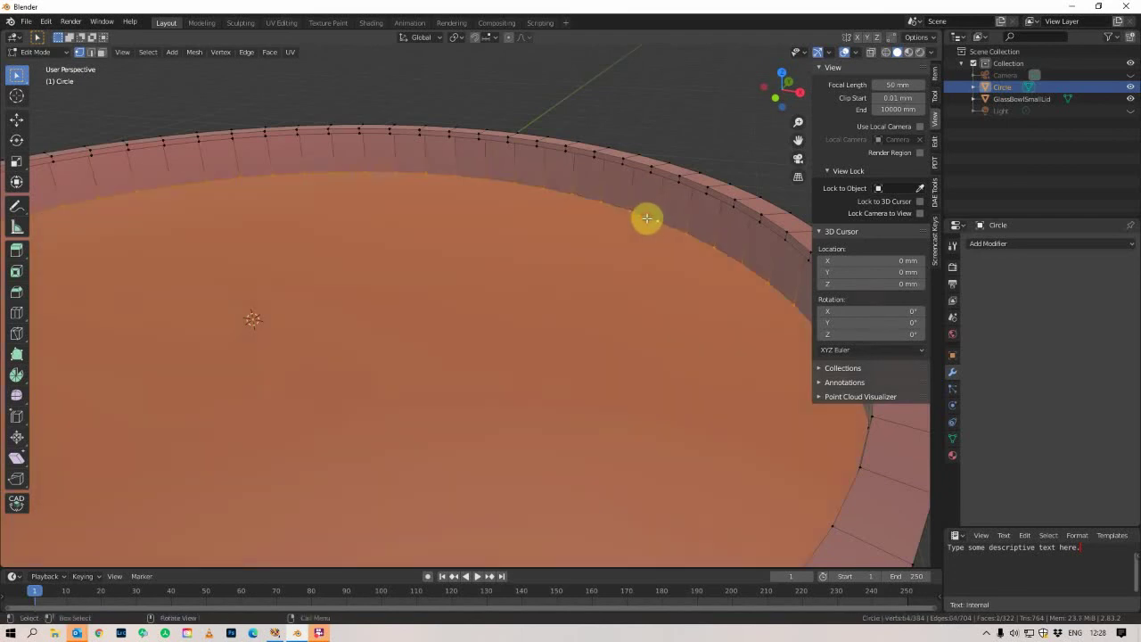
Bevel the floor's boundary edges with 3 segments and a 4.88 mm offset
click(246, 52)
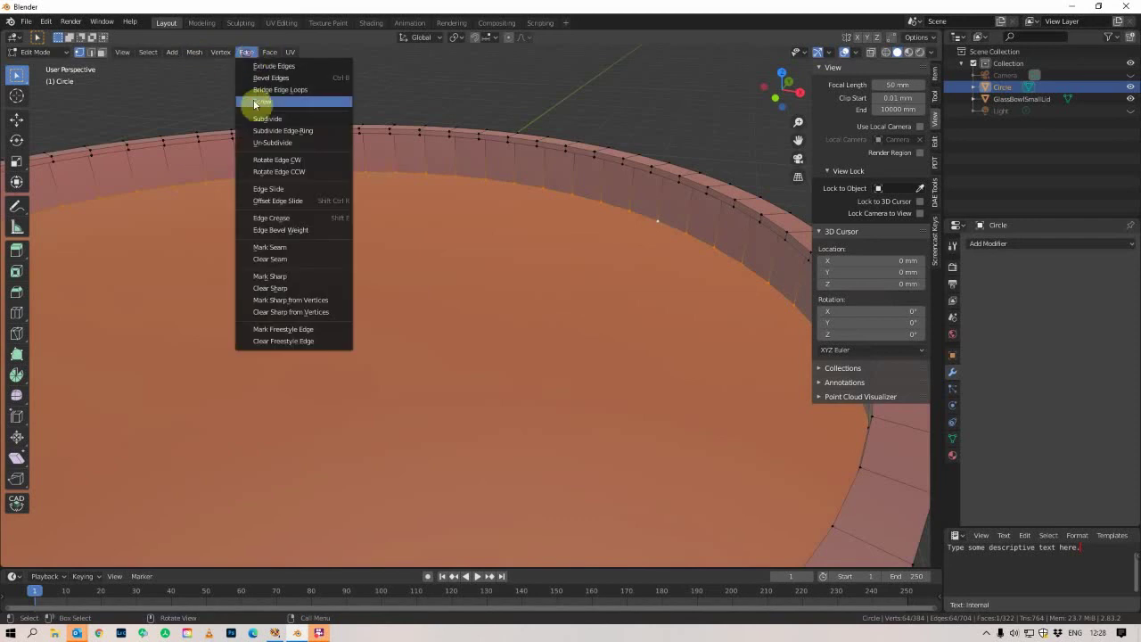
click(272, 78)
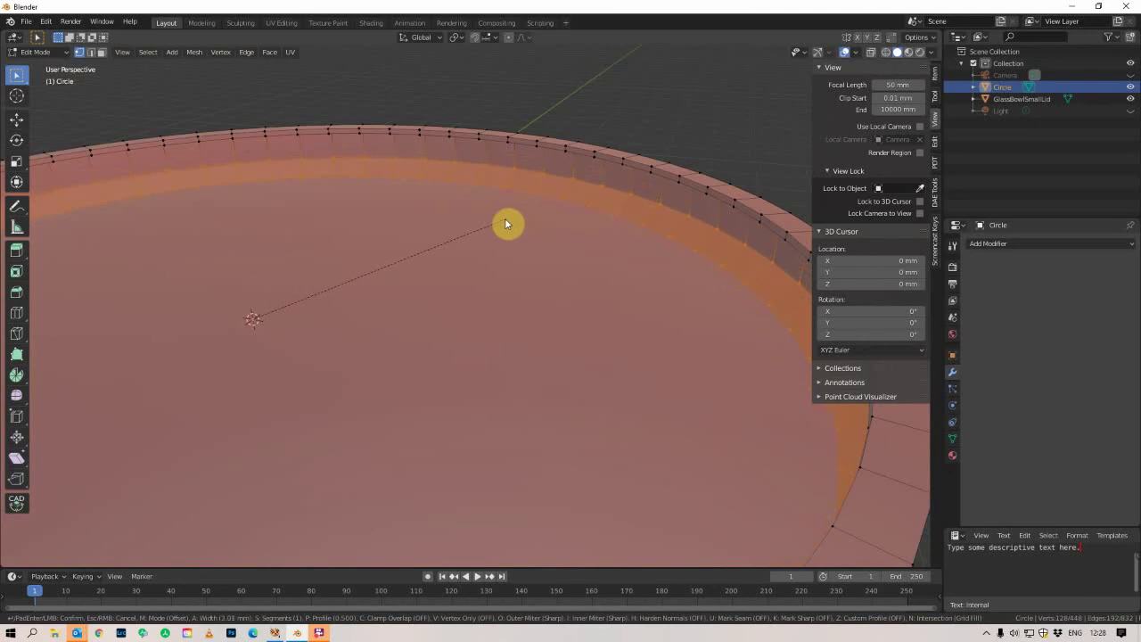
click(505, 224)
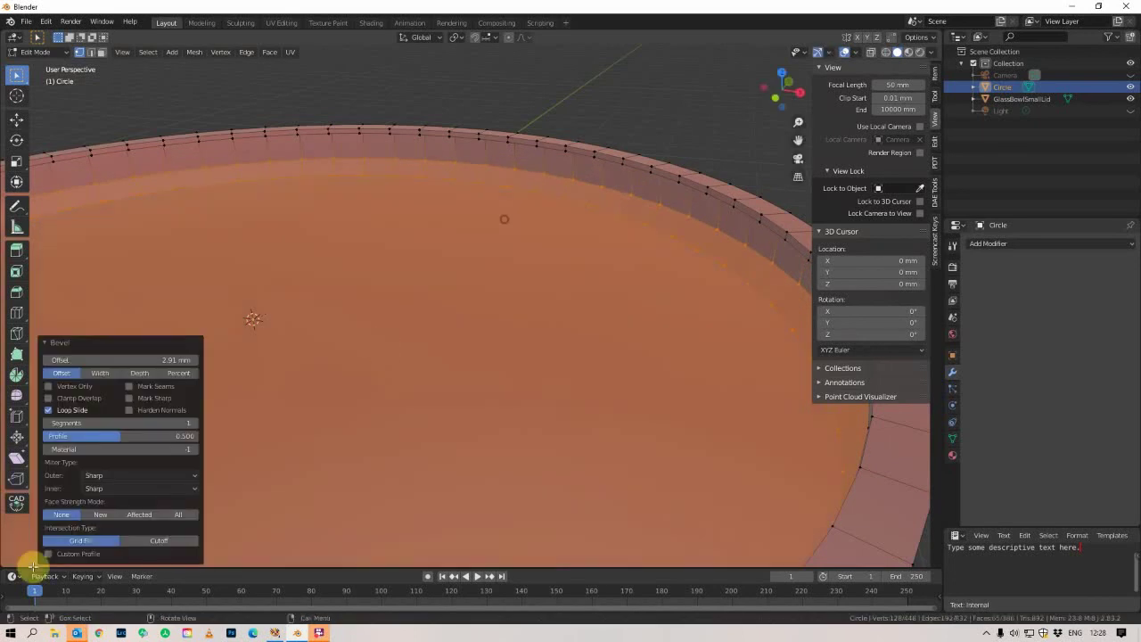
click(193, 424)
click(193, 425)
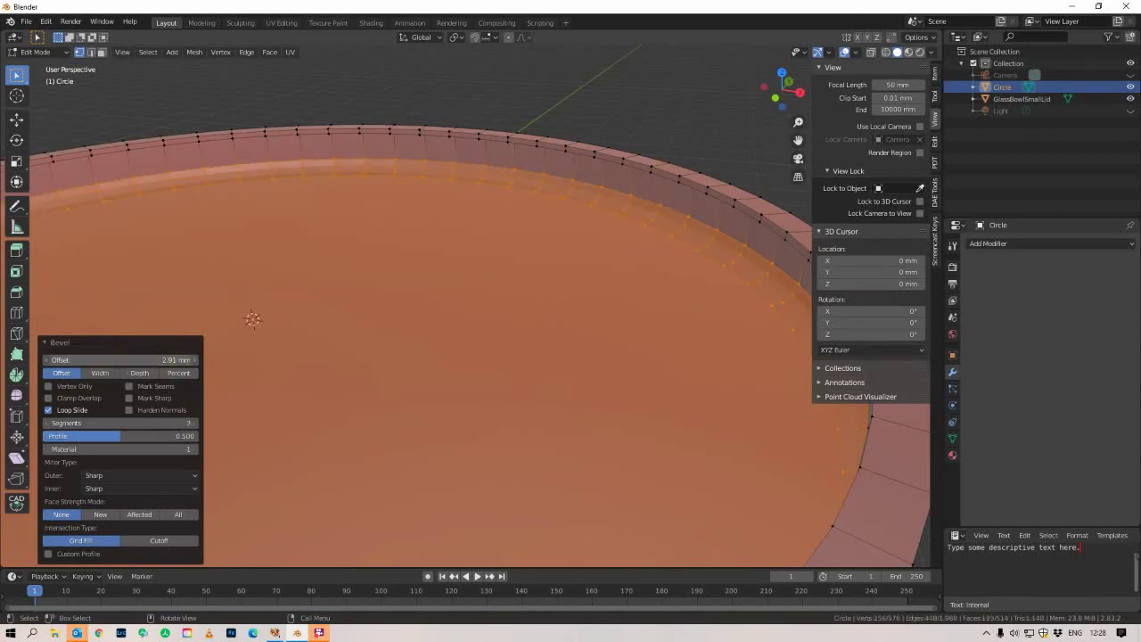
drag(120, 359, 147, 359)
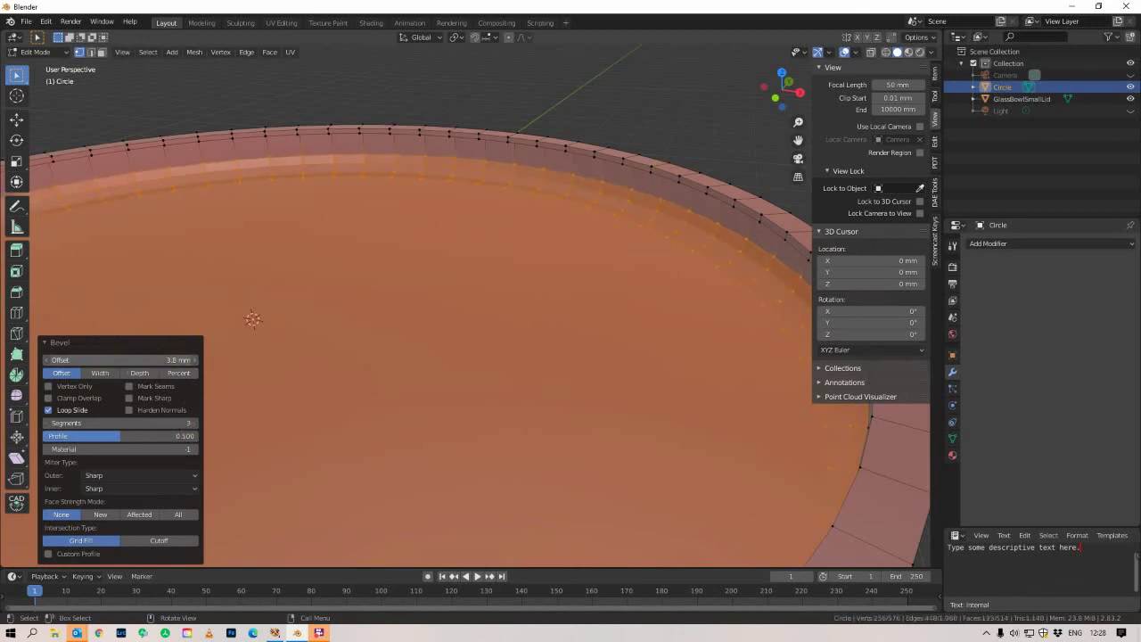
middle_drag(565, 383, 565, 354)
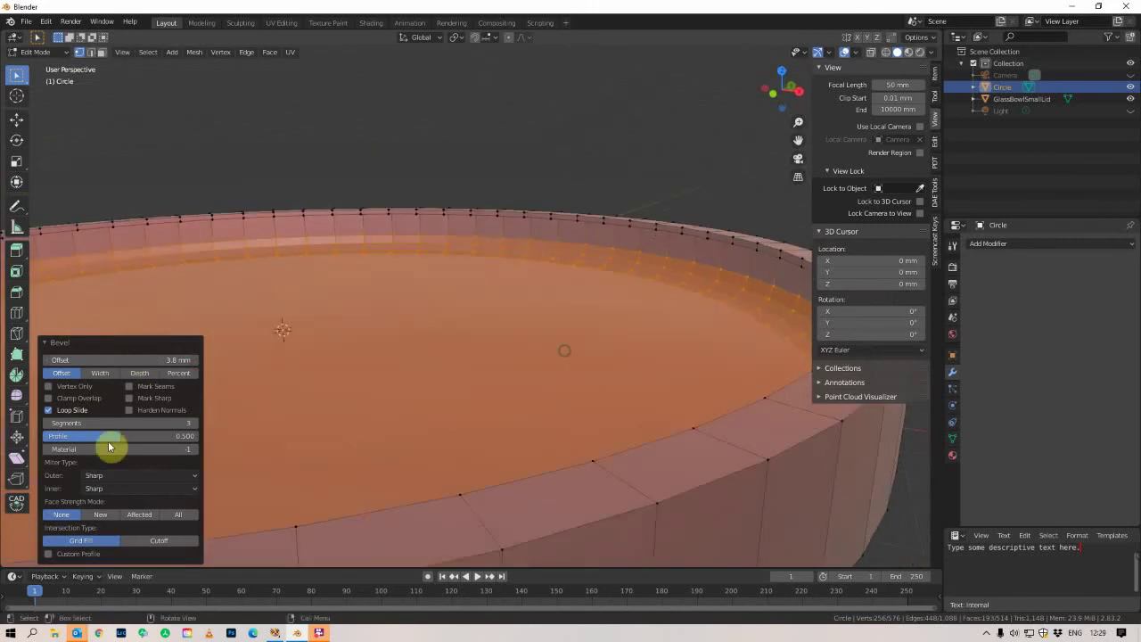
mouse_move(131, 360)
mouse_down()
mouse_move(173, 360)
mouse_move(128, 362)
mouse_up()
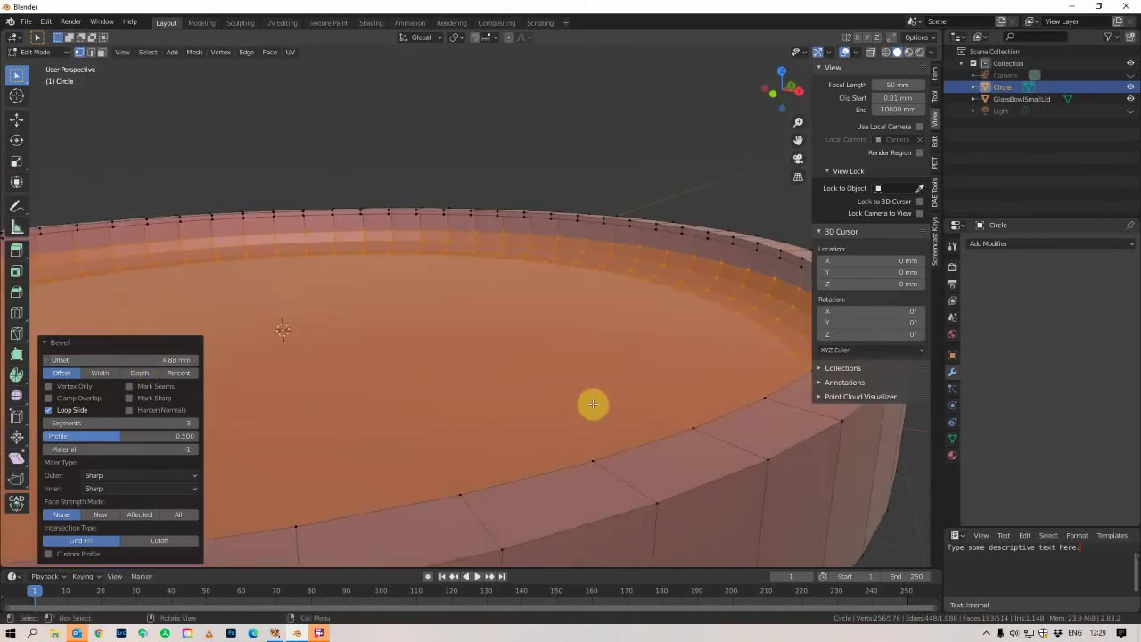
scroll(593, 351, up, 3)
Bevel the top edge loop of the rim at 2.72 mm with 3 segments
middle_drag(590, 354, 621, 389)
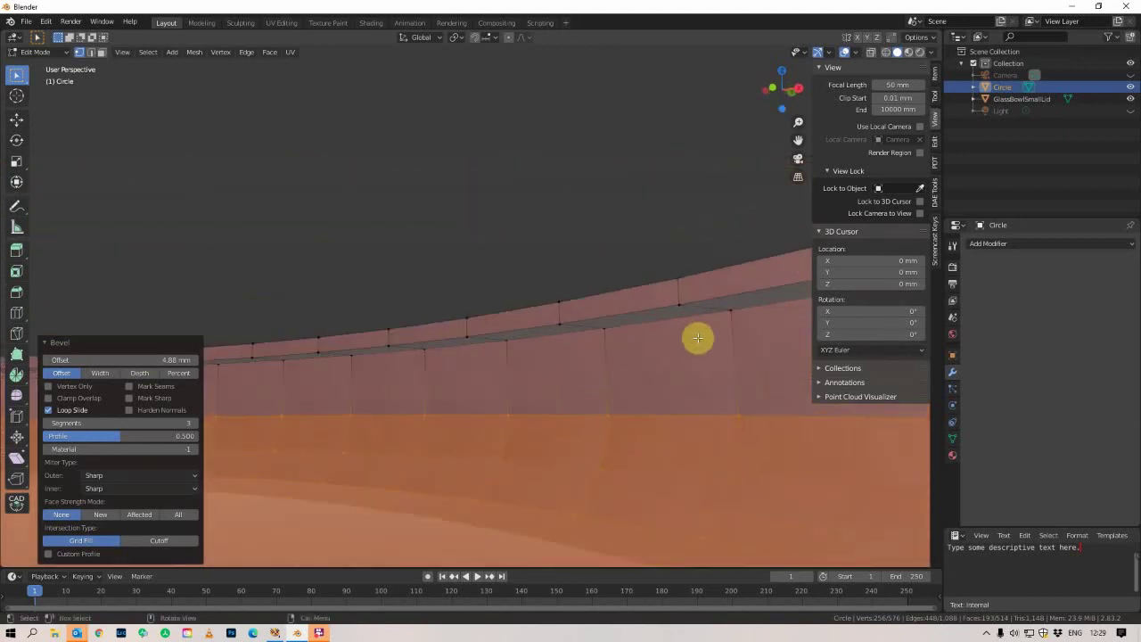
alt+click(651, 324)
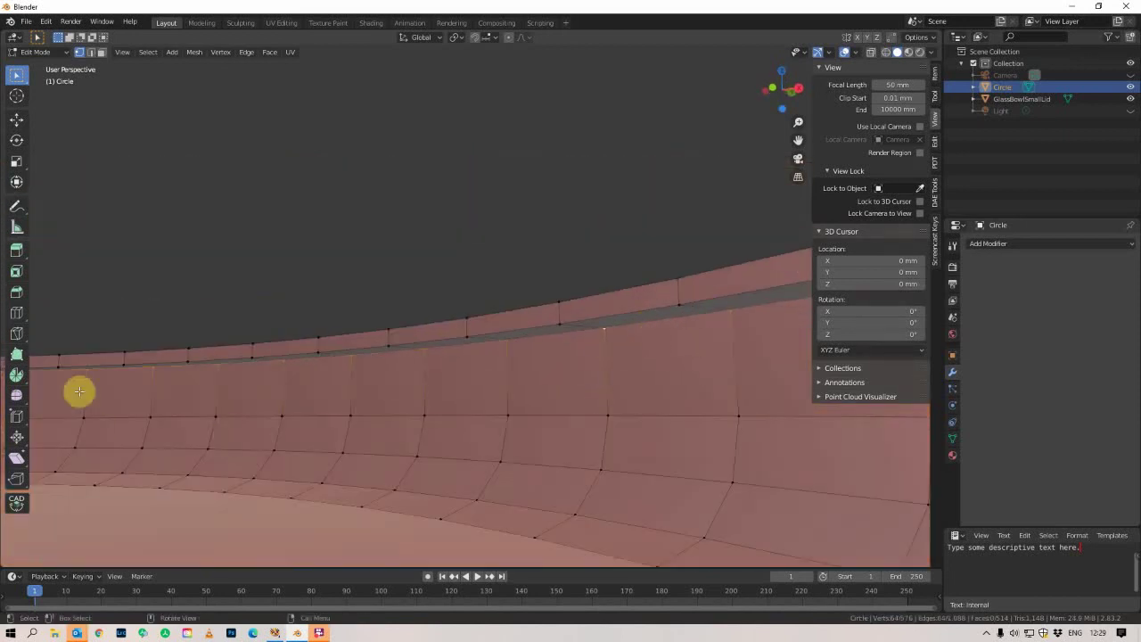
click(243, 51)
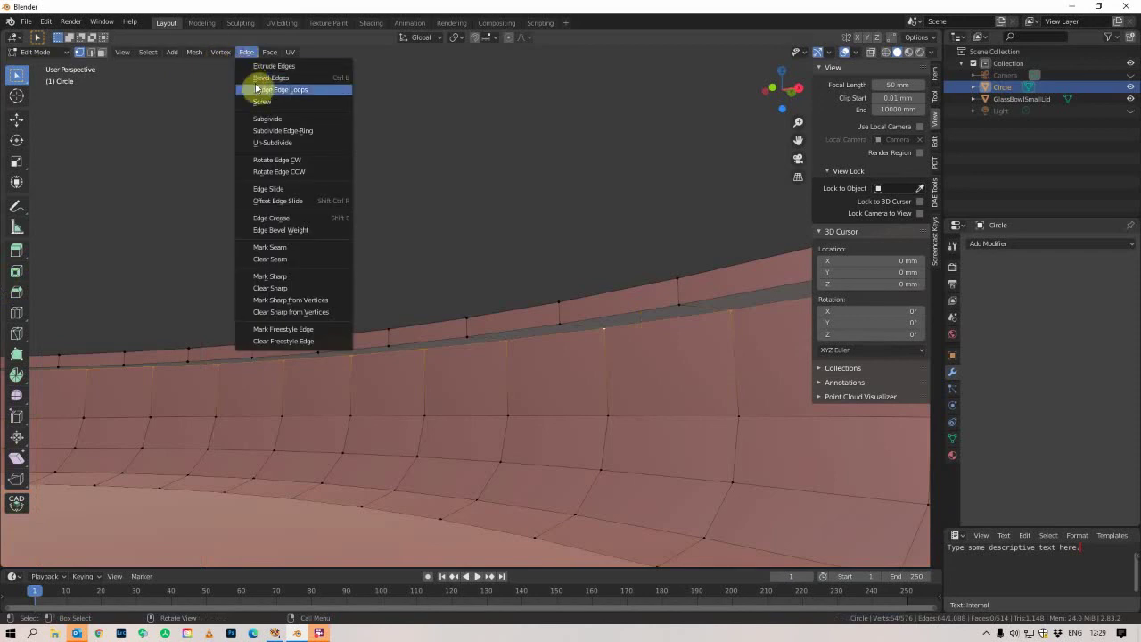
click(257, 84)
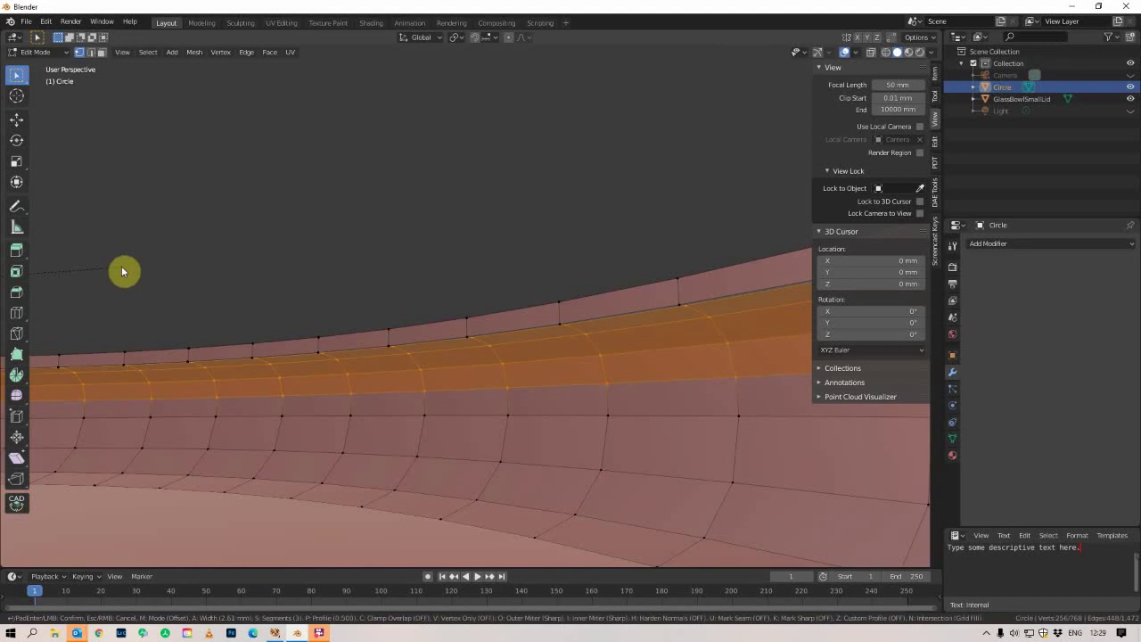
click(115, 271)
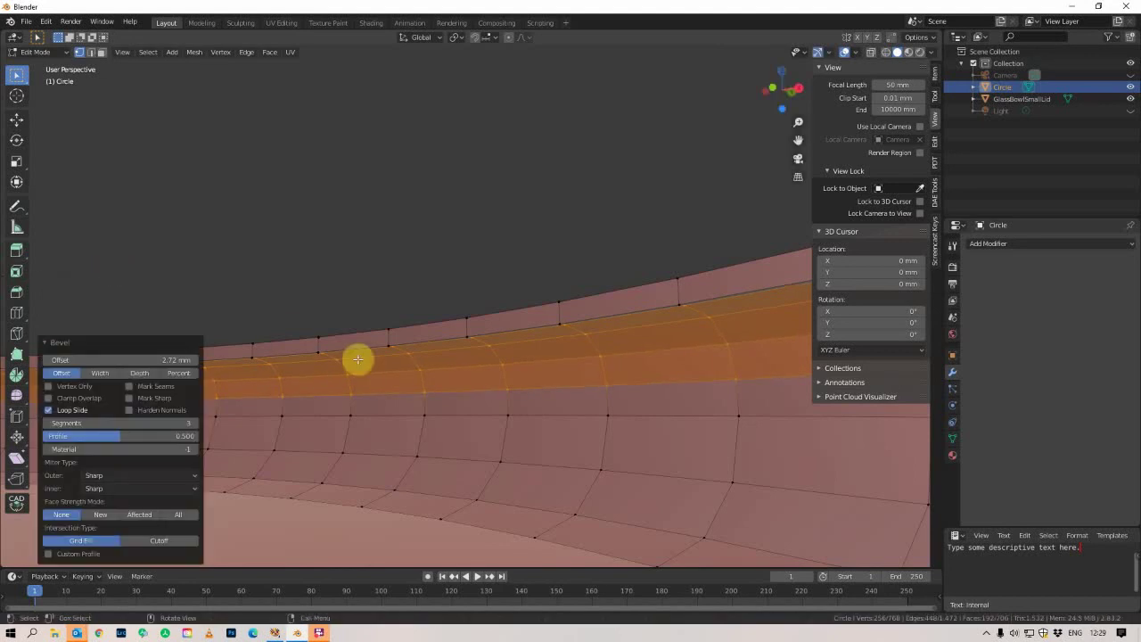
click(104, 343)
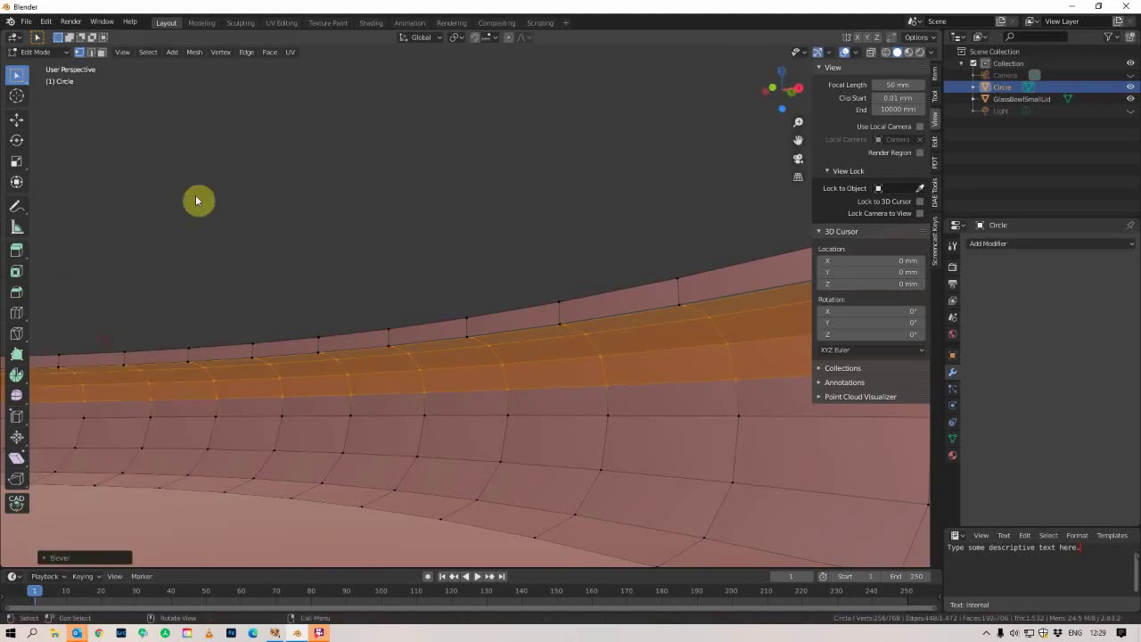
click(54, 547)
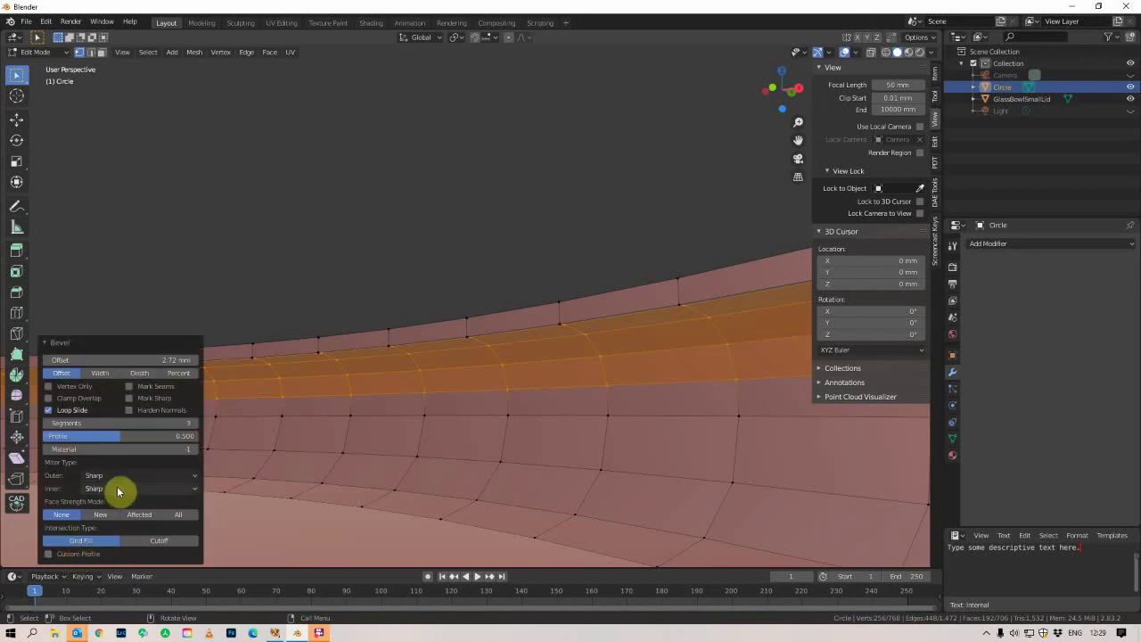
Deselect the edges, switch back to Object Mode, and orbit around the lid's edge
click(244, 290)
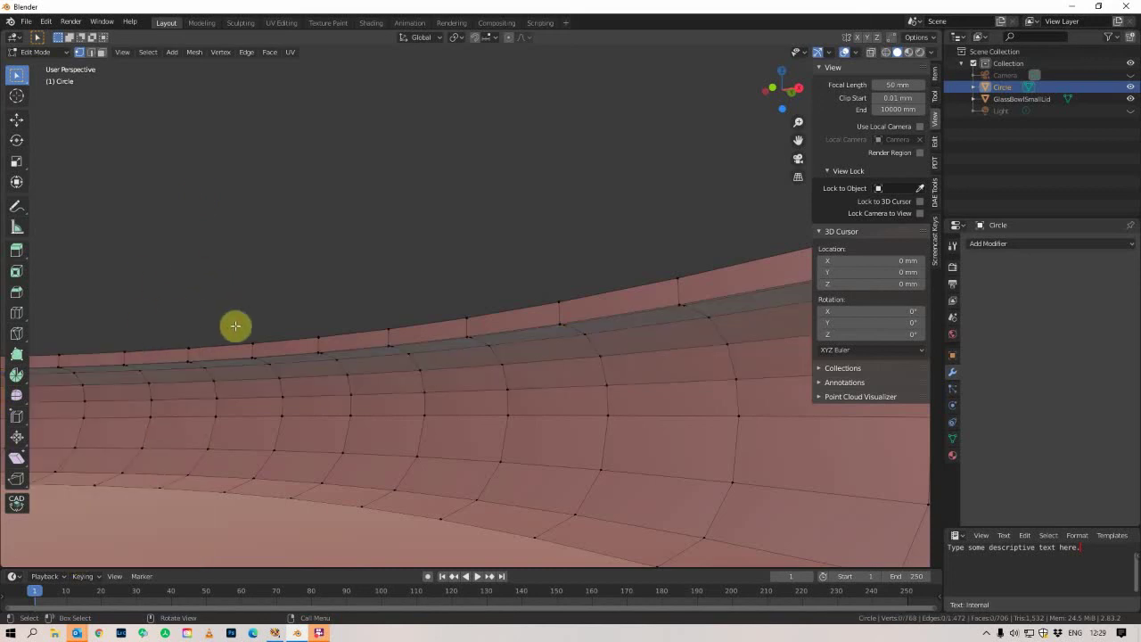
key(Tab)
scroll(237, 330, down, 5)
middle_drag(187, 312, 230, 337)
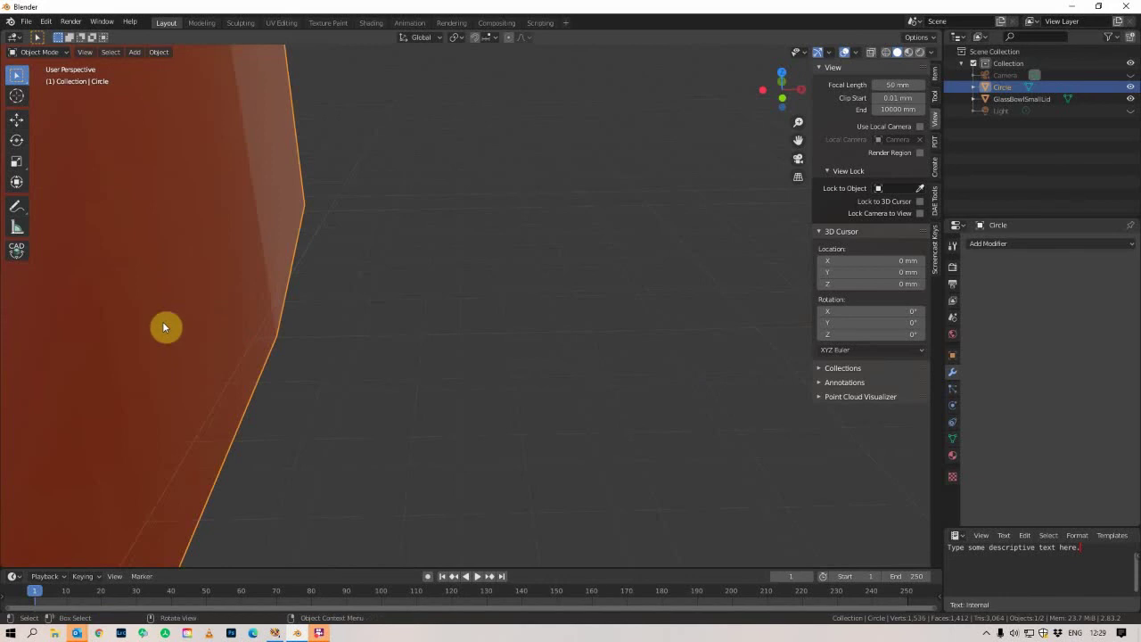
key(KP_Decimal)
middle_drag(176, 328, 168, 275)
scroll(178, 277, up, 2)
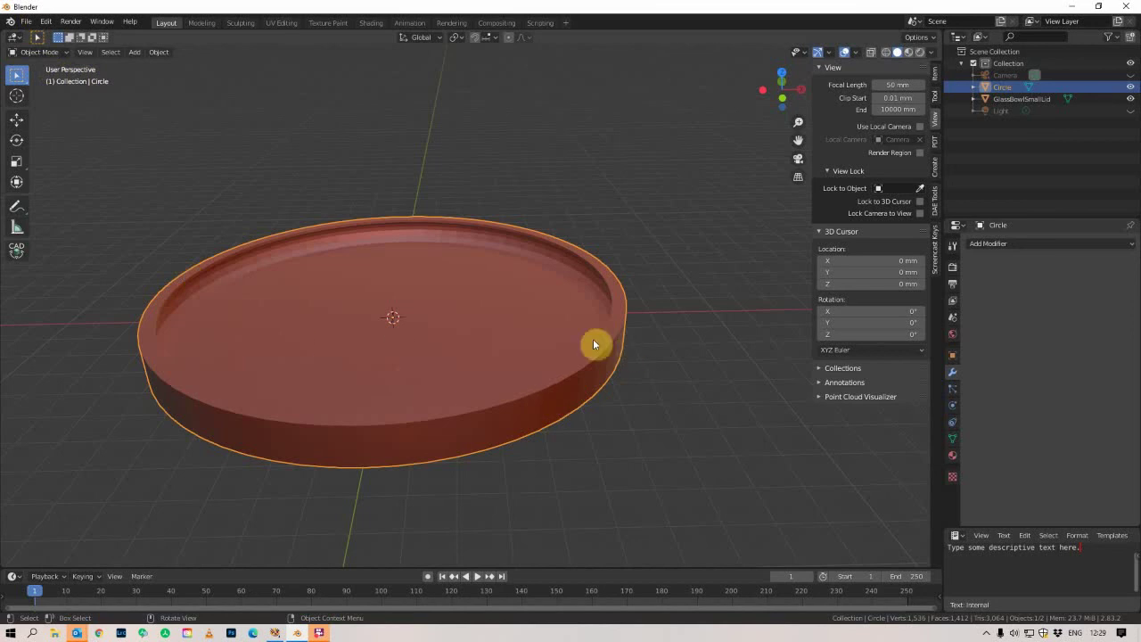
click(26, 21)
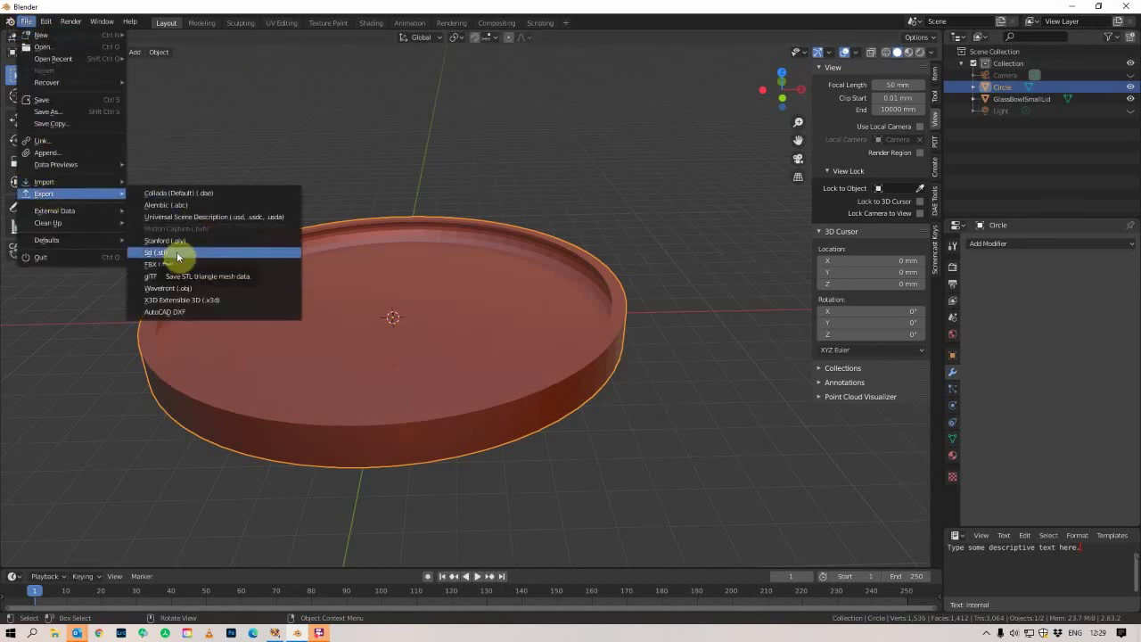
click(178, 254)
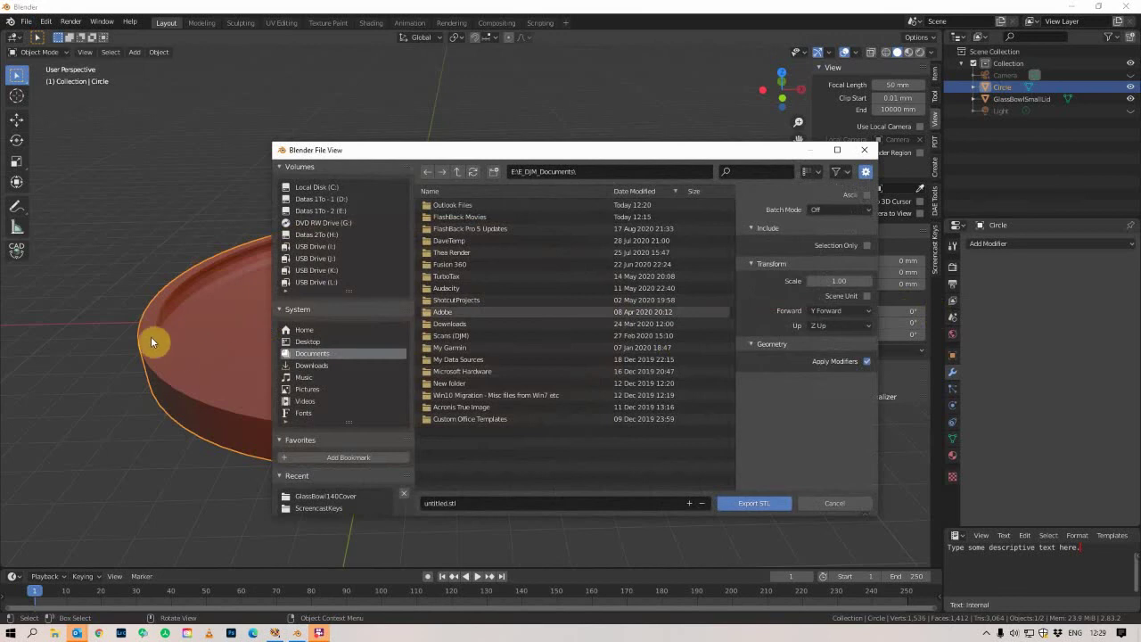
click(866, 246)
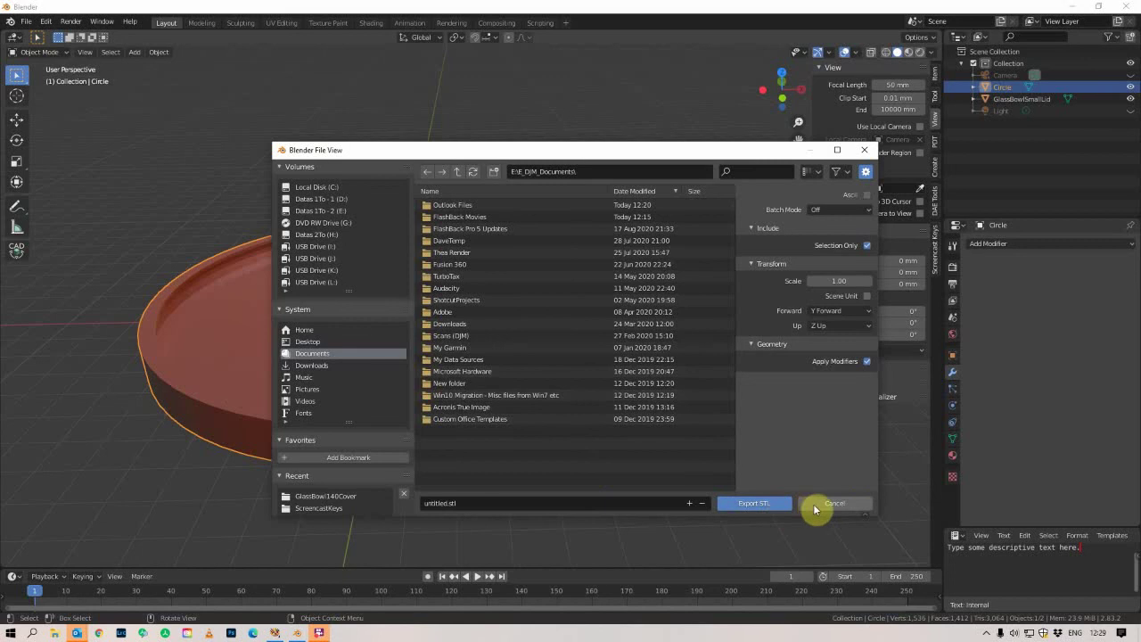
click(840, 502)
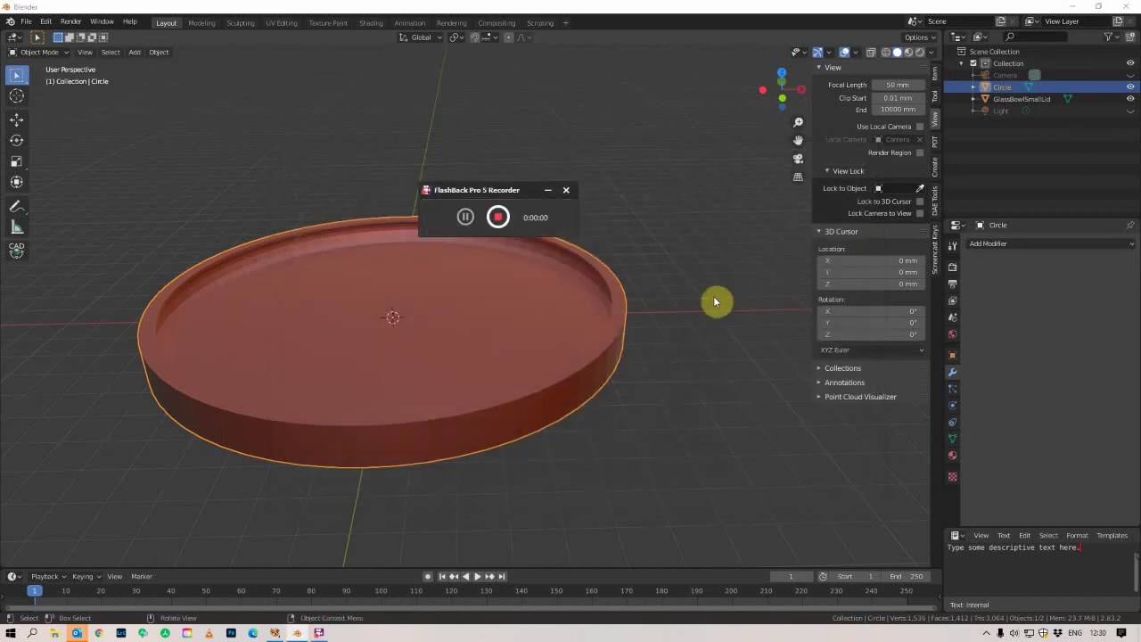
Select the whole lid mesh in Edit Mode and apply Merge by Distance at 0.0001 mm
click(636, 283)
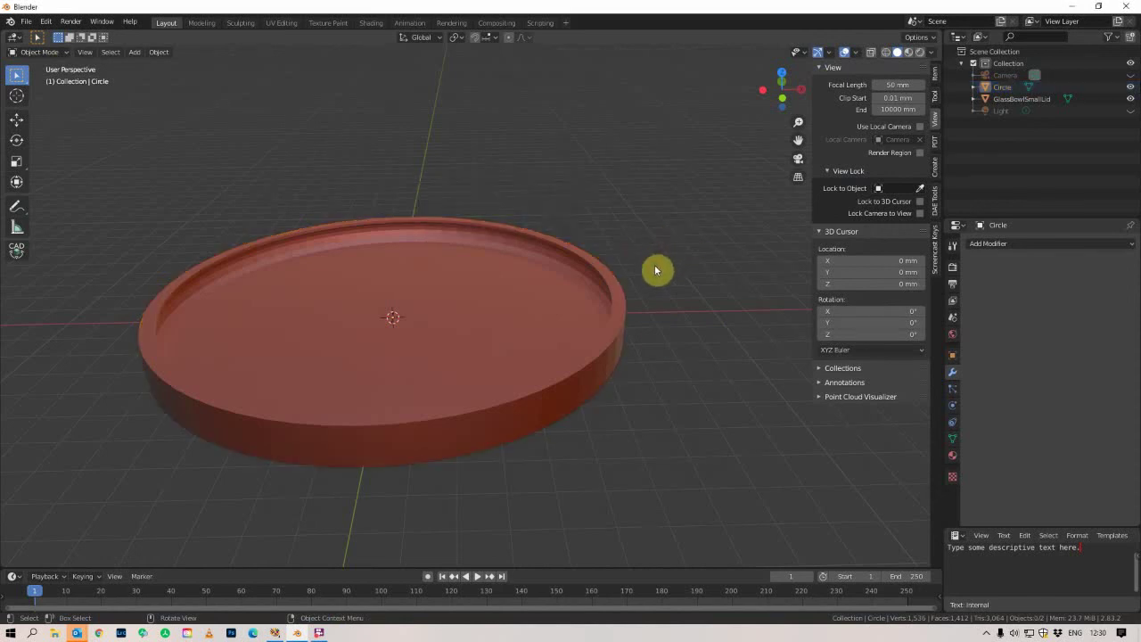
click(496, 416)
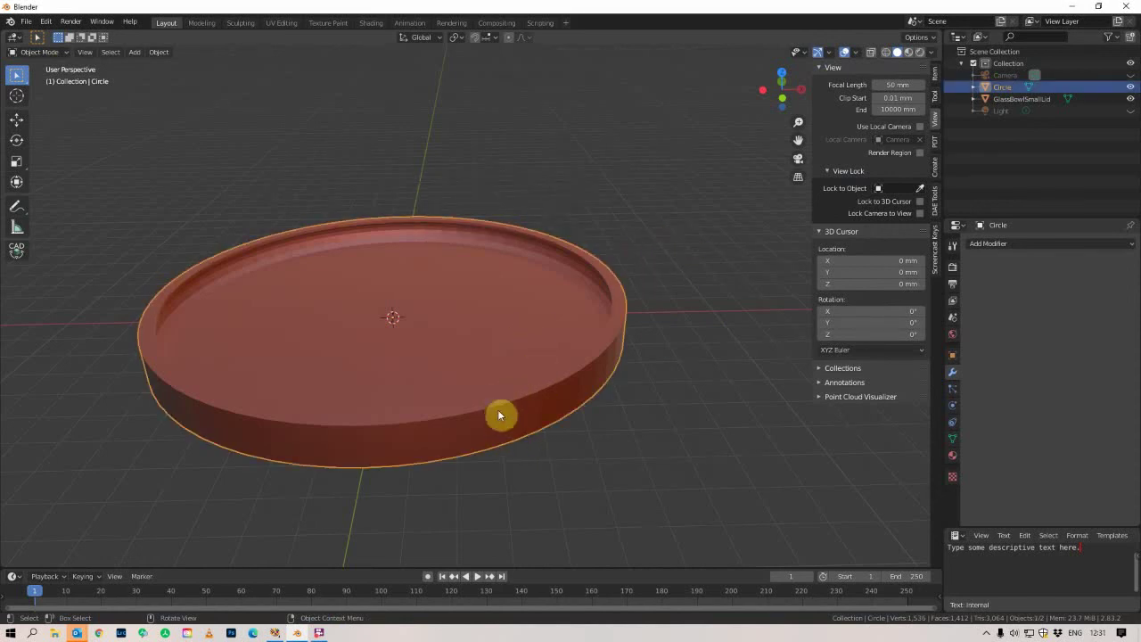
key(Tab)
key(a)
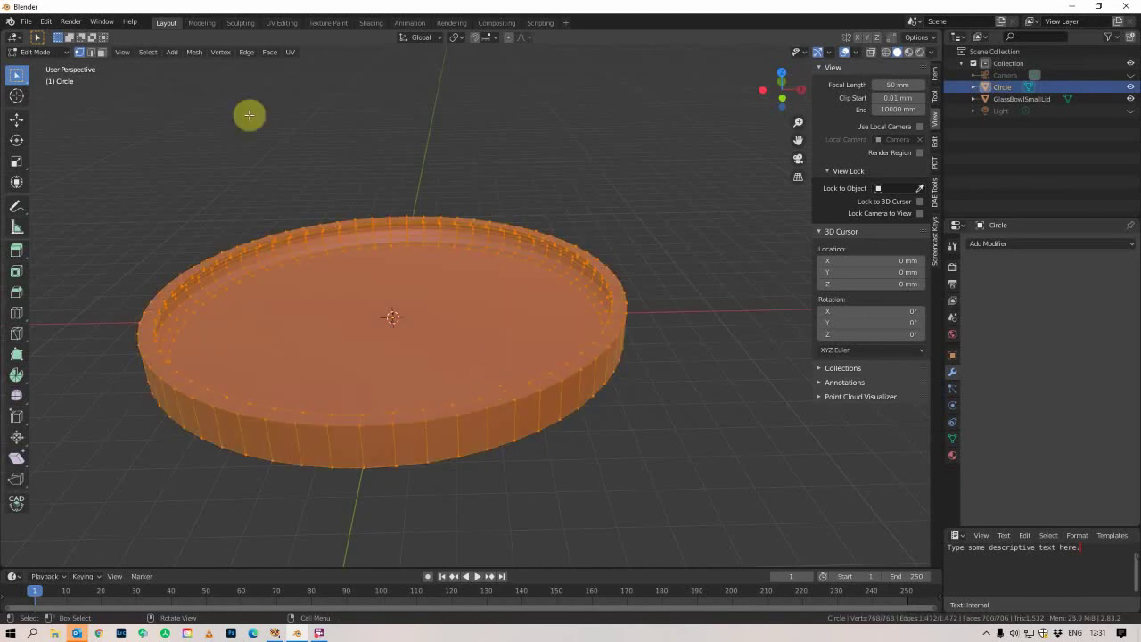
click(195, 53)
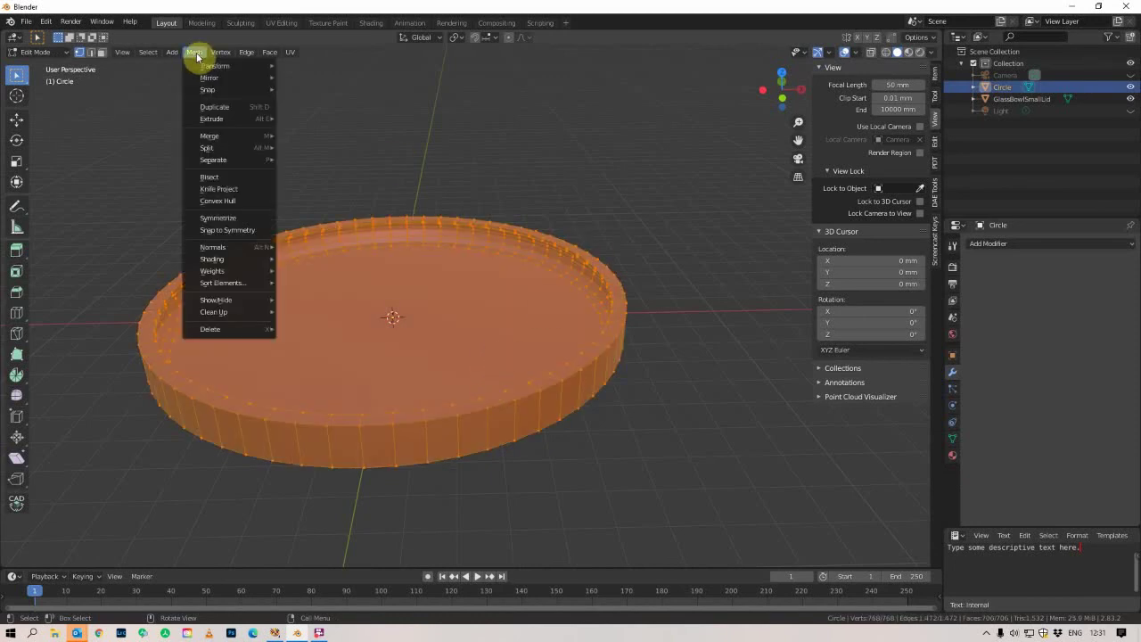
mouse_move(226, 314)
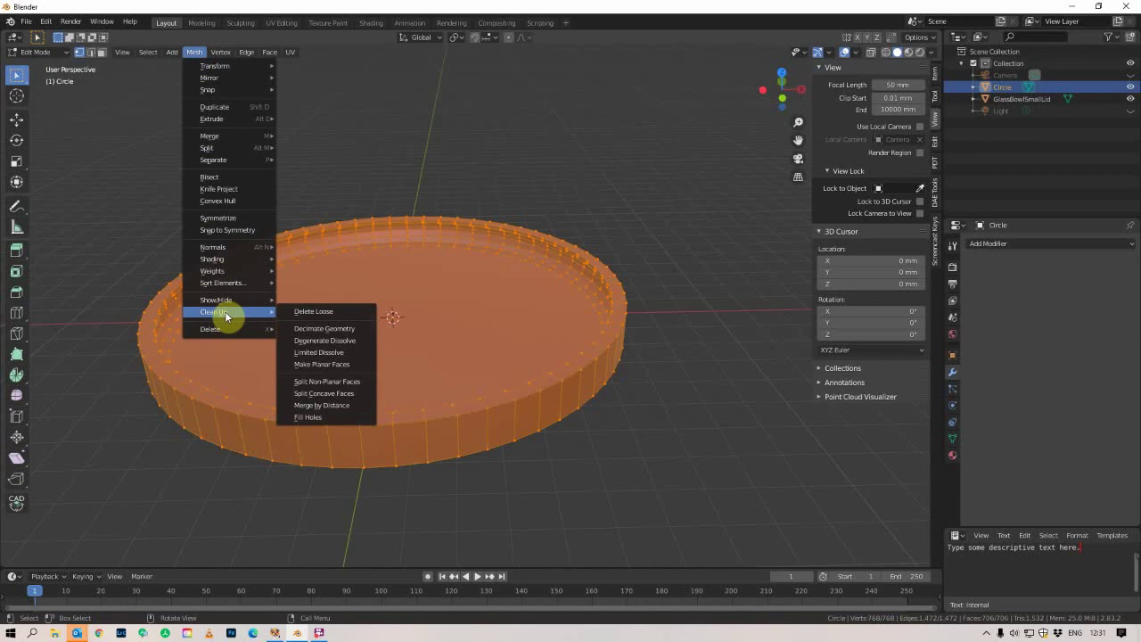
click(324, 407)
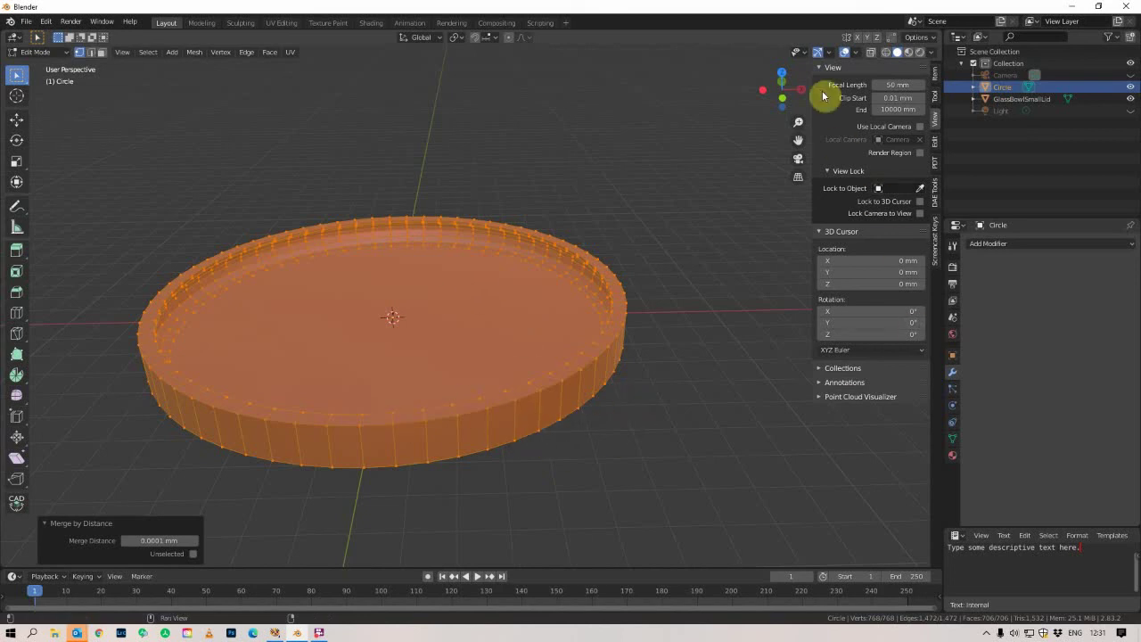
Enable the Normals overlay at size 2.00 and inspect the lid from low and above
click(855, 51)
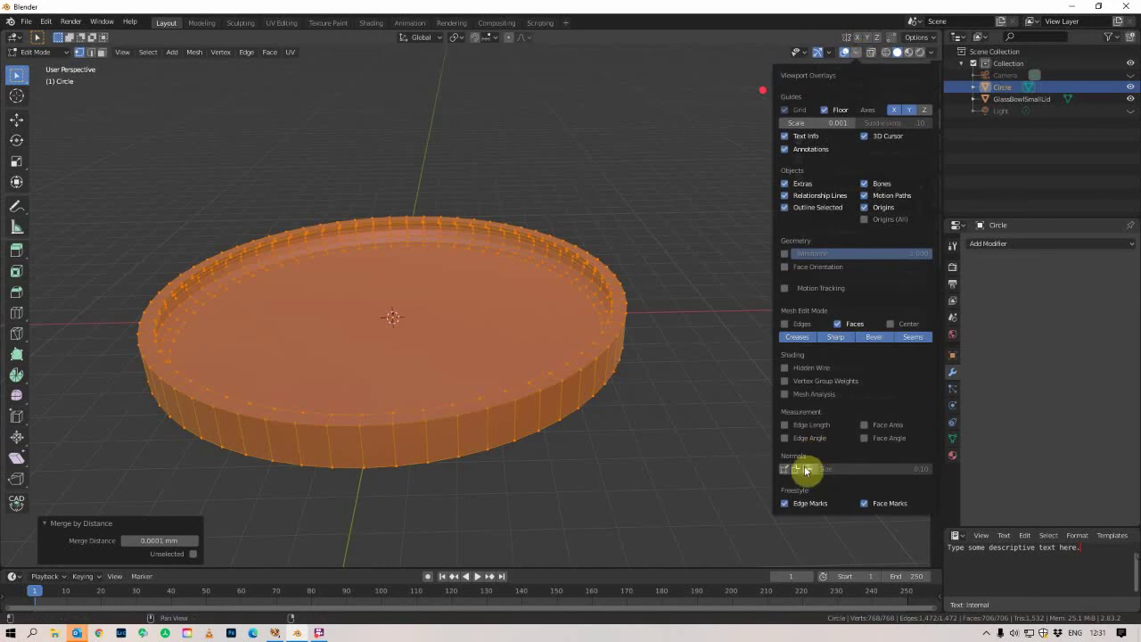
drag(845, 472, 932, 471)
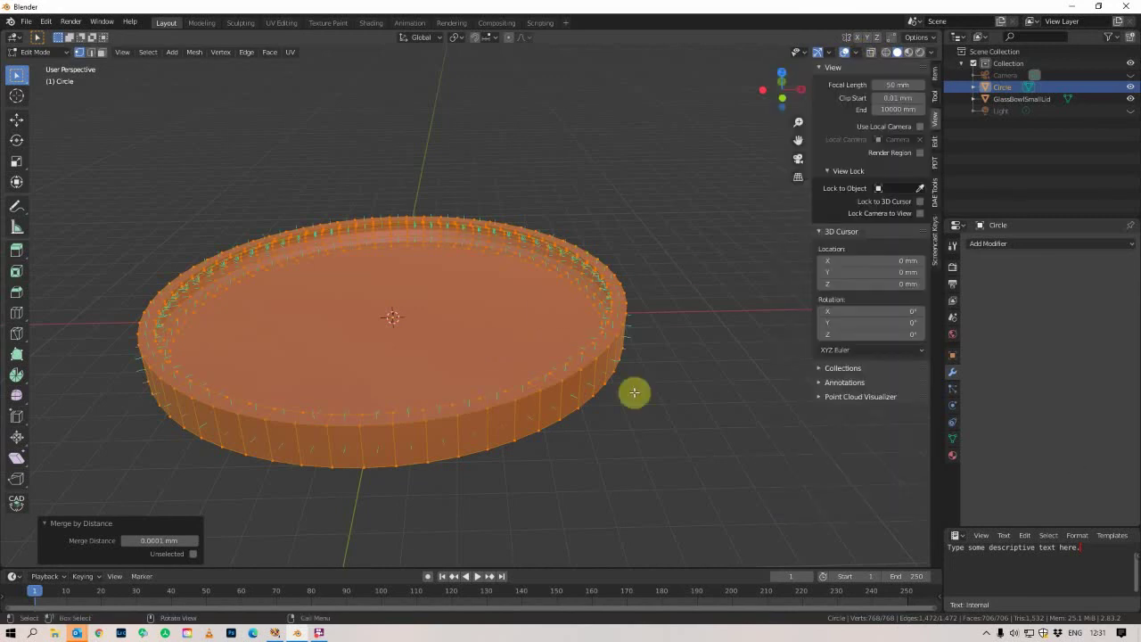
middle_drag(632, 390, 522, 308)
scroll(529, 364, up, 6)
scroll(564, 370, down, 5)
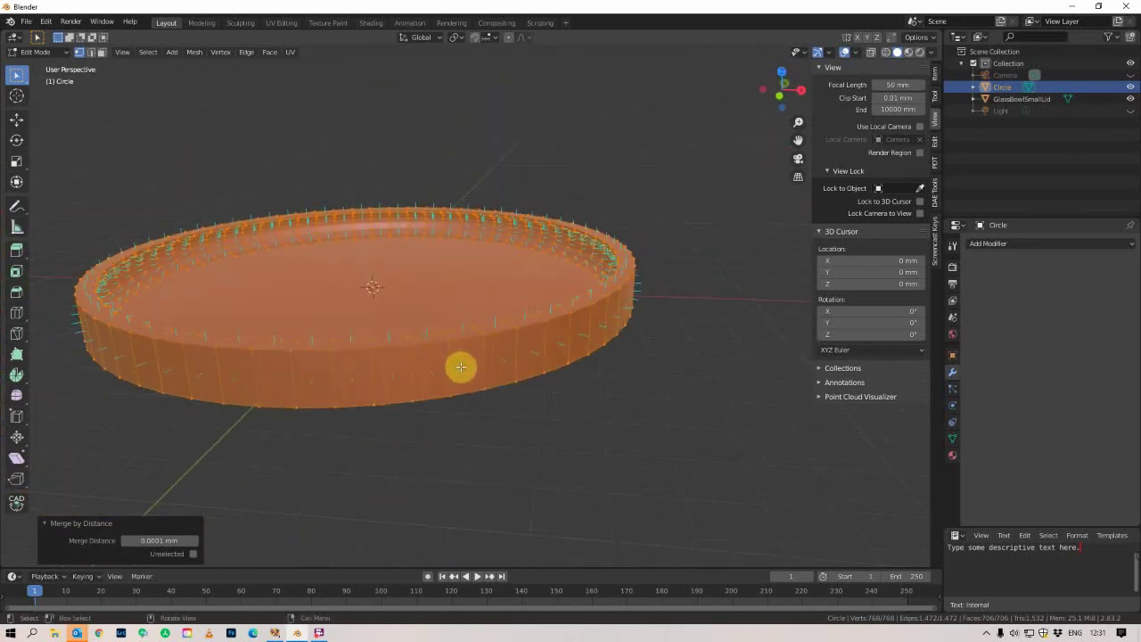
mouse_move(461, 367)
middle_down()
mouse_move(460, 381)
mouse_move(450, 379)
middle_up()
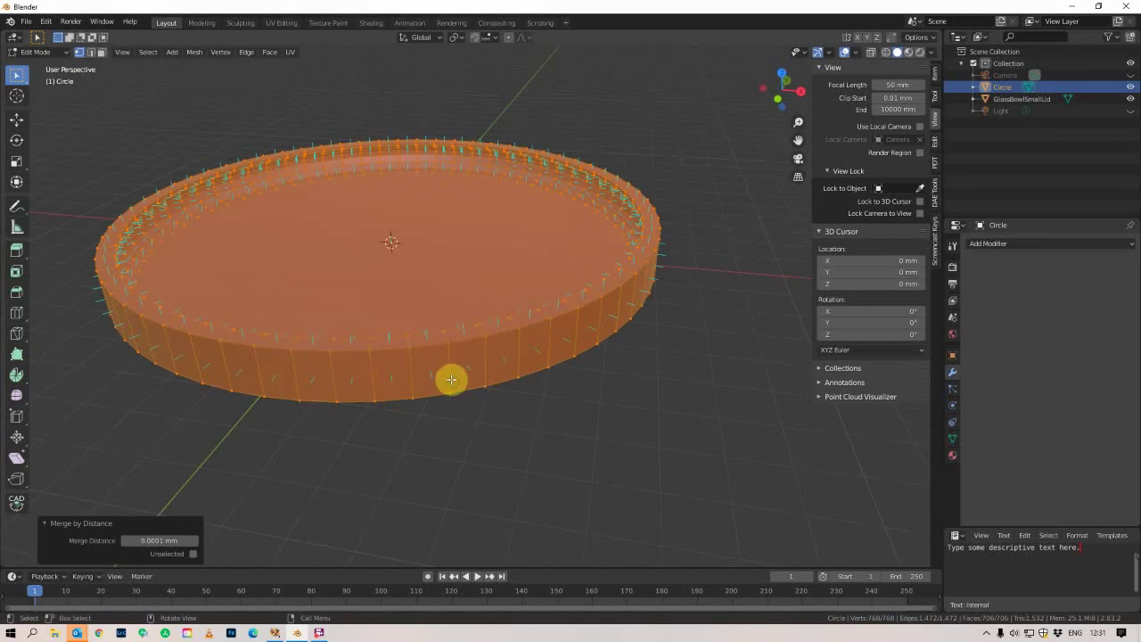
Recalculate the lid's normals to face outside, then return to Object Mode
click(191, 53)
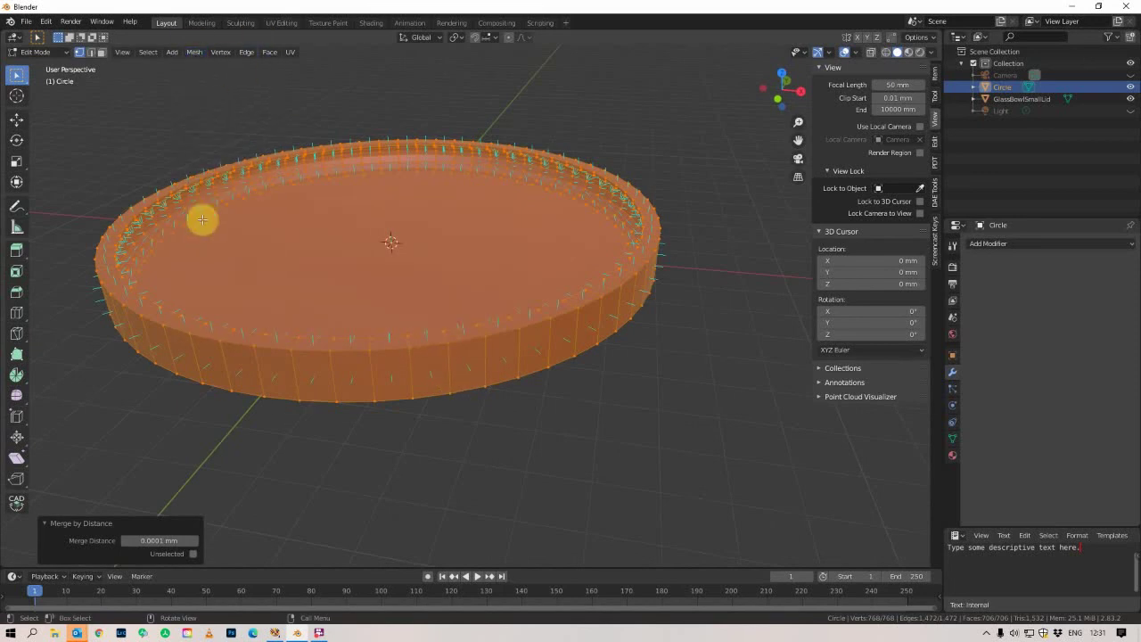
click(197, 52)
mouse_move(223, 246)
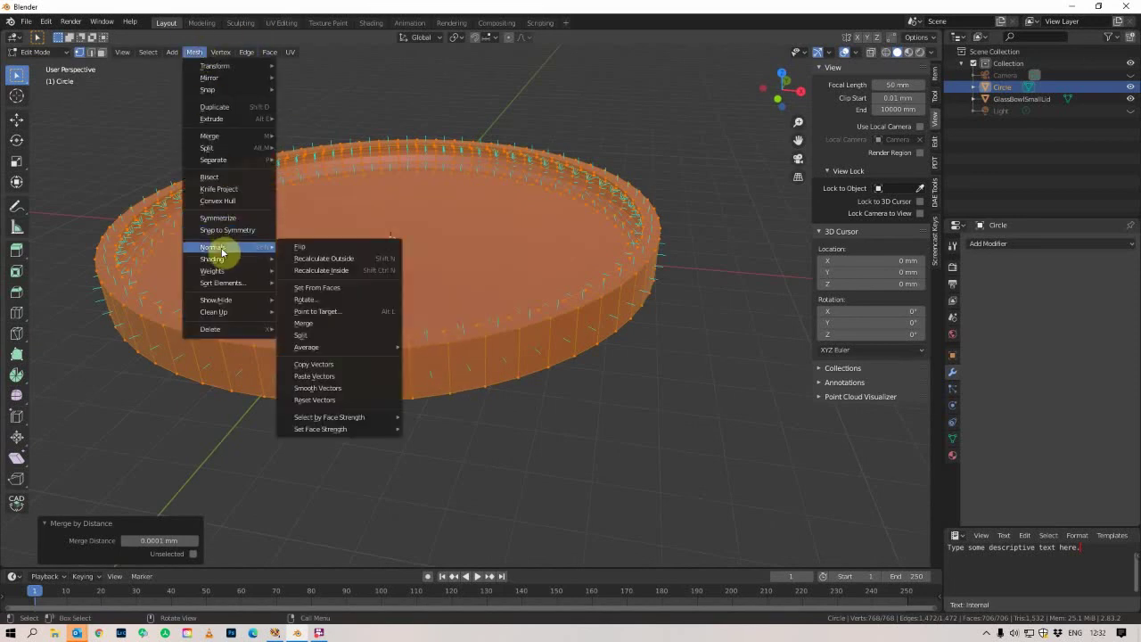
click(317, 260)
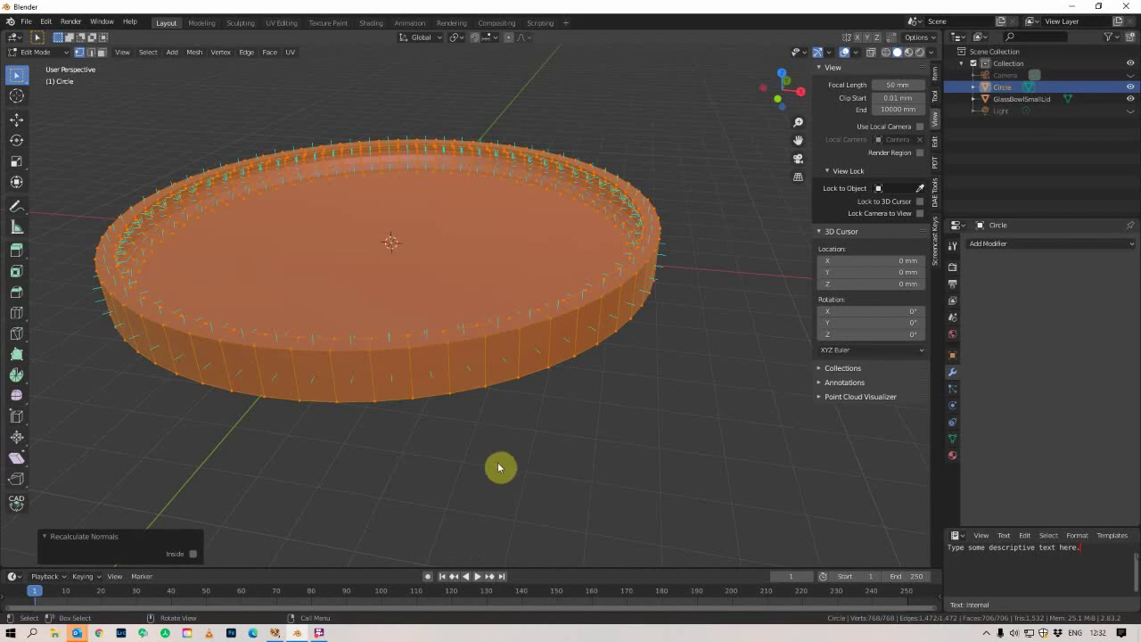
key(Tab)
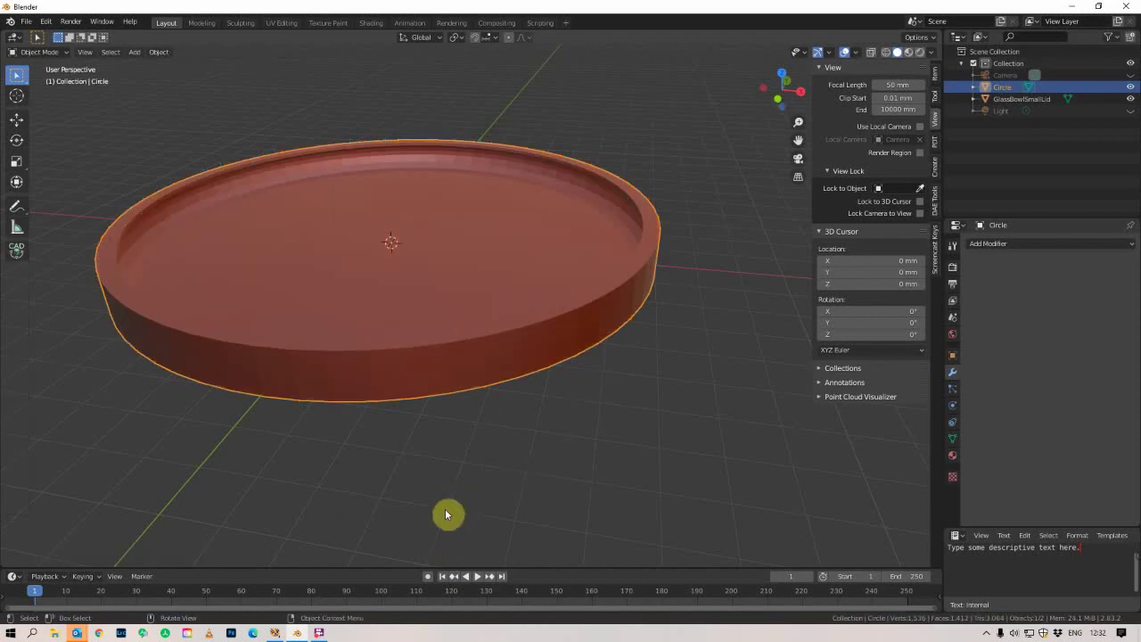